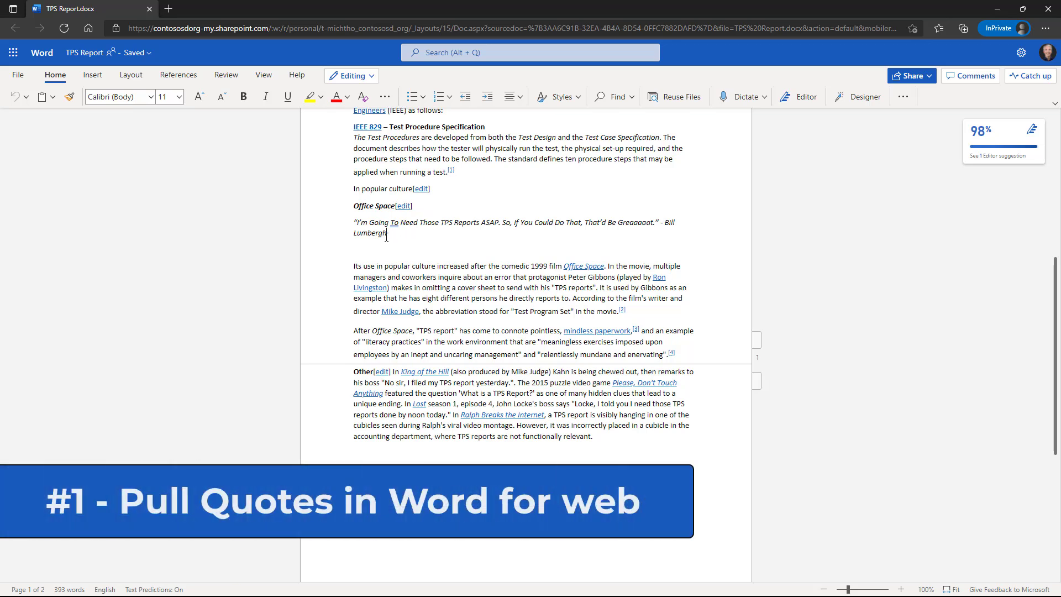
Select the italic Office Space quote paragraph and open its context menu for Create Pull Quote
left_click(387, 235)
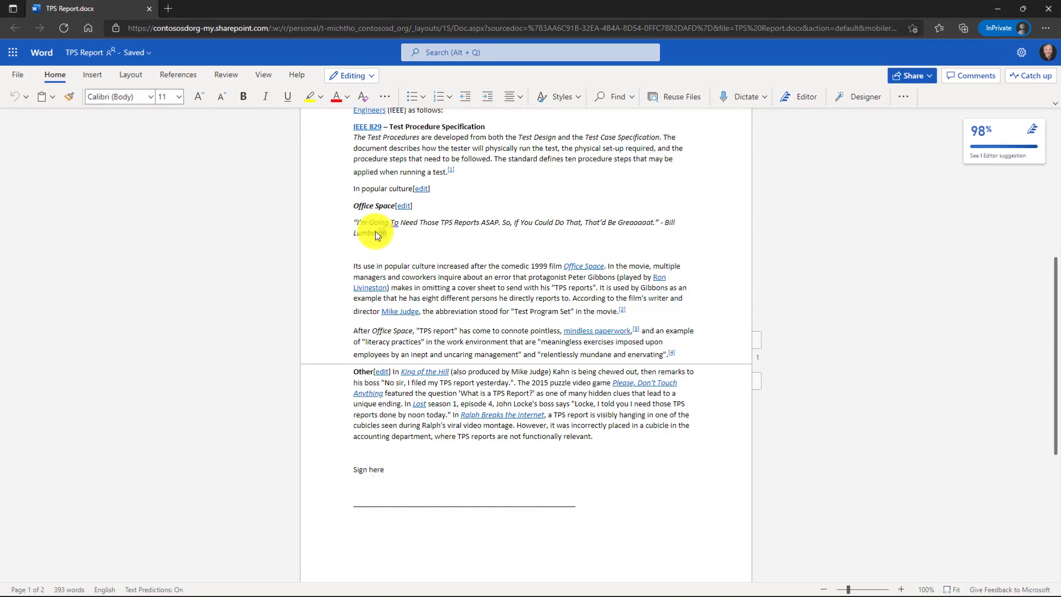
triple_click(375, 234)
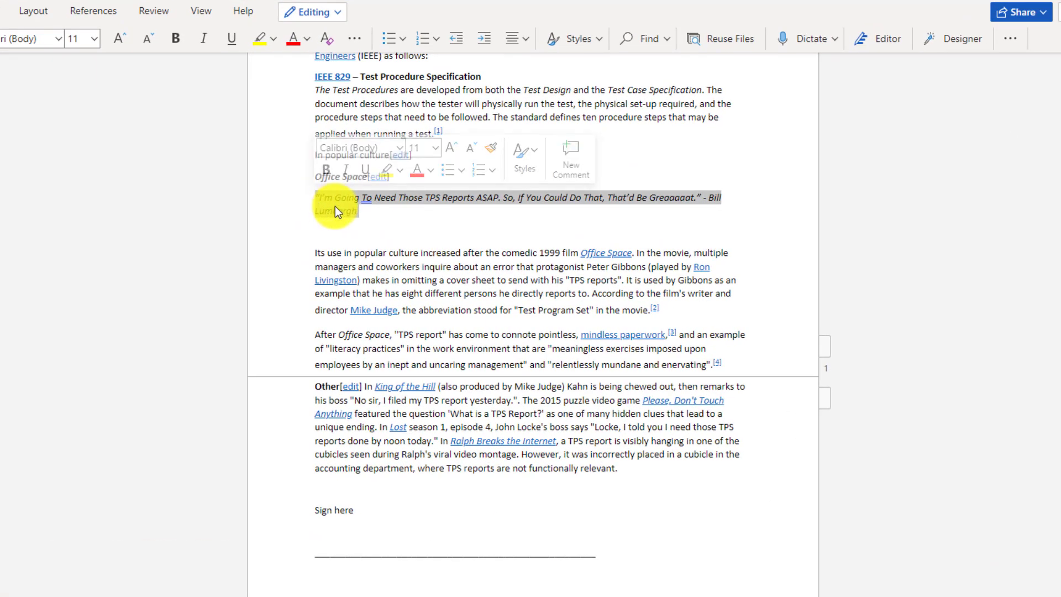
right_click(349, 197)
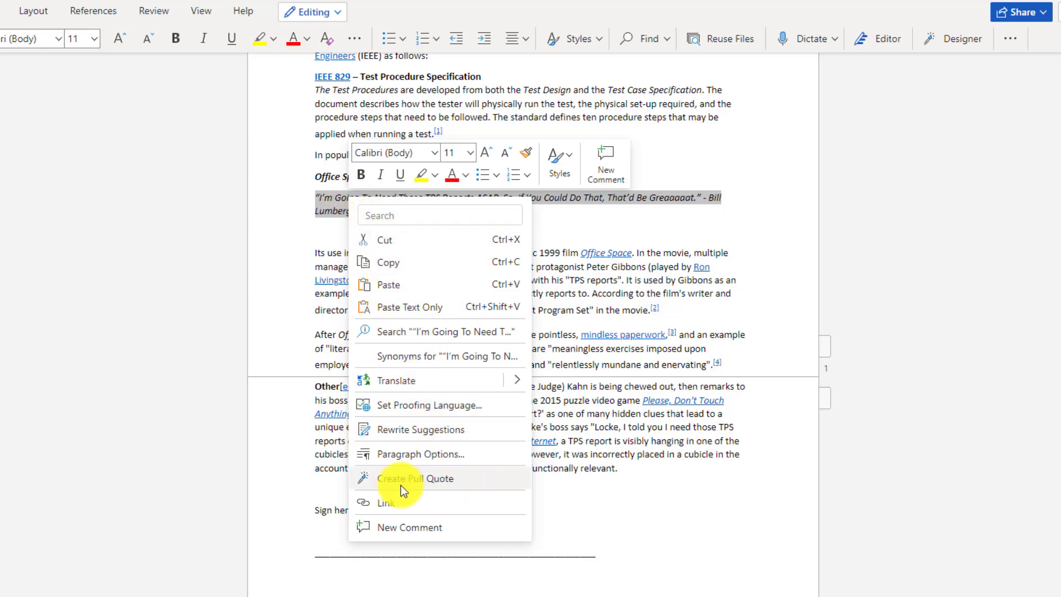
Convert the quote to a pull quote, try the orange-line style, then apply the green corner-bracket style
left_click(461, 477)
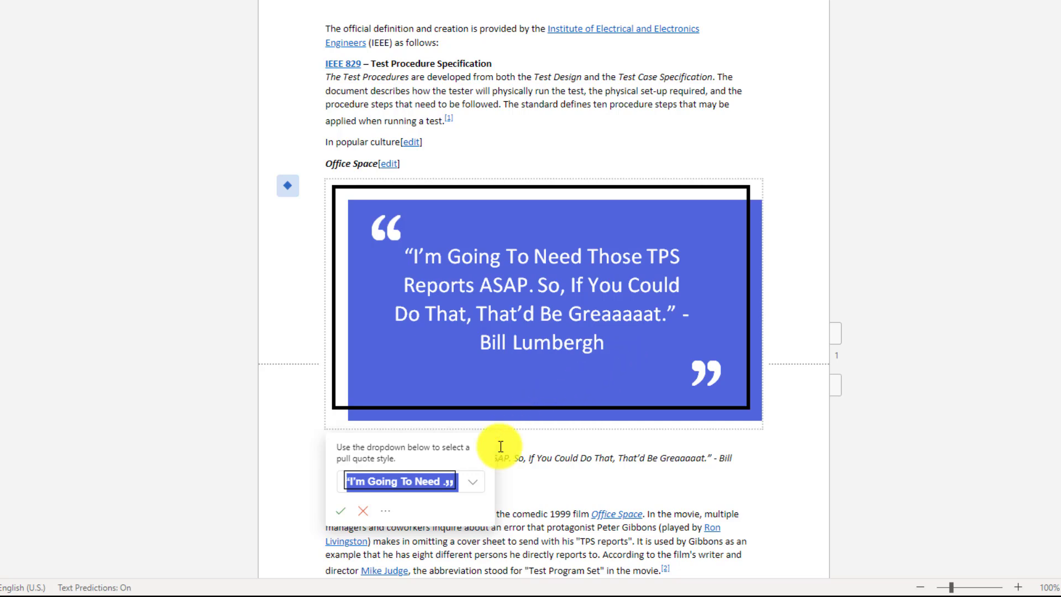
left_click(470, 486)
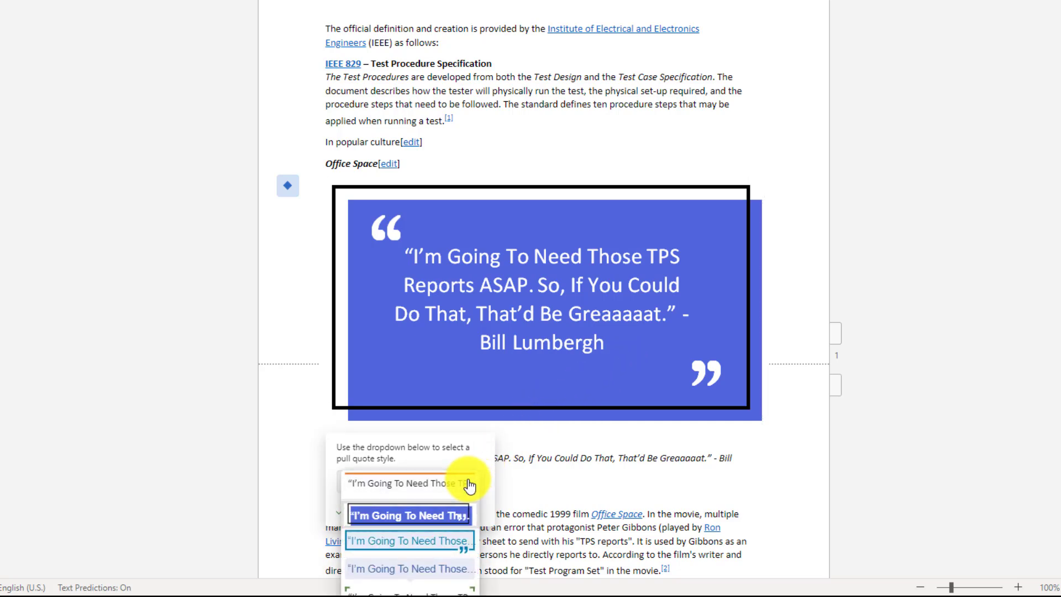
left_click(418, 486)
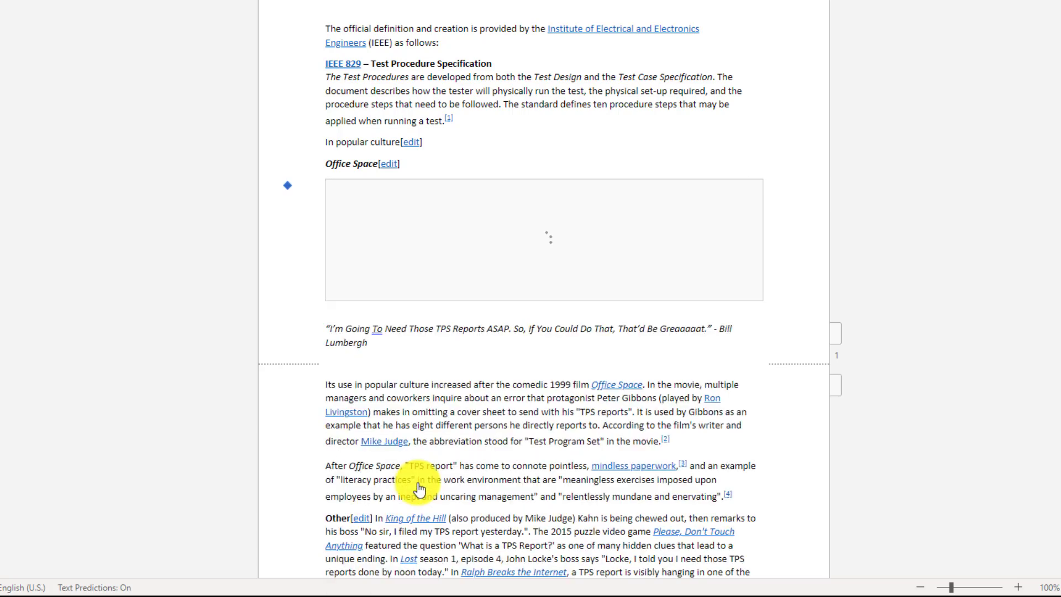
left_click(473, 360)
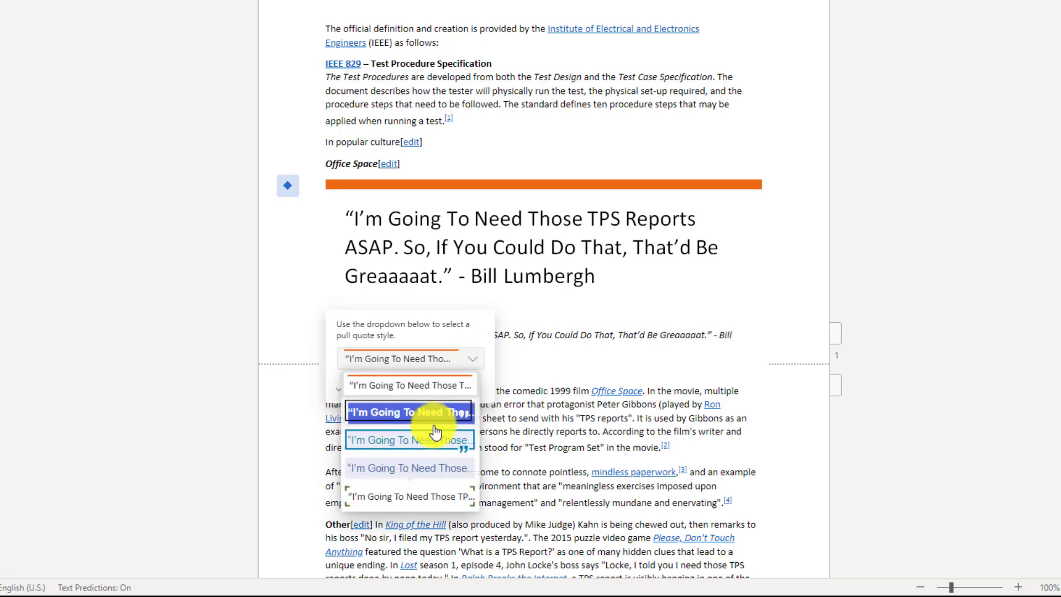
left_click(418, 497)
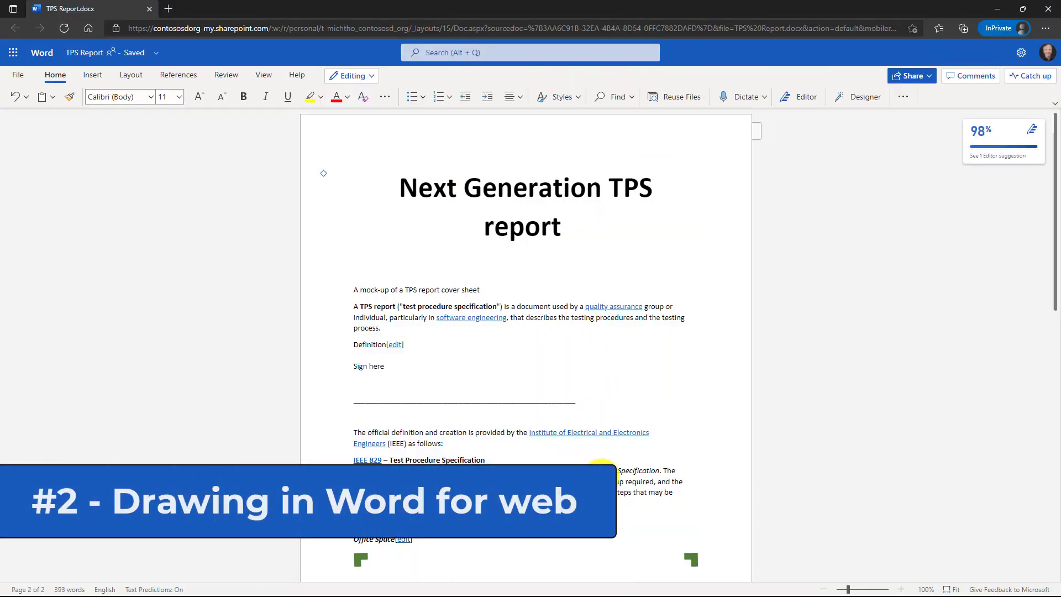
Start a new drawing and draw an orange-filled right arrow on the canvas's left side
left_click(93, 74)
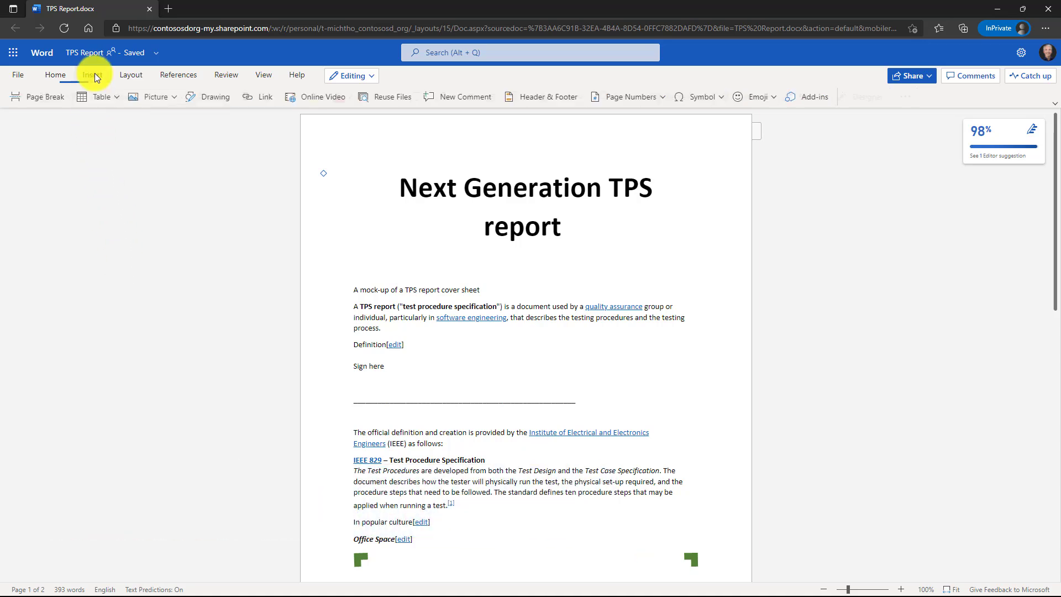
left_click(224, 100)
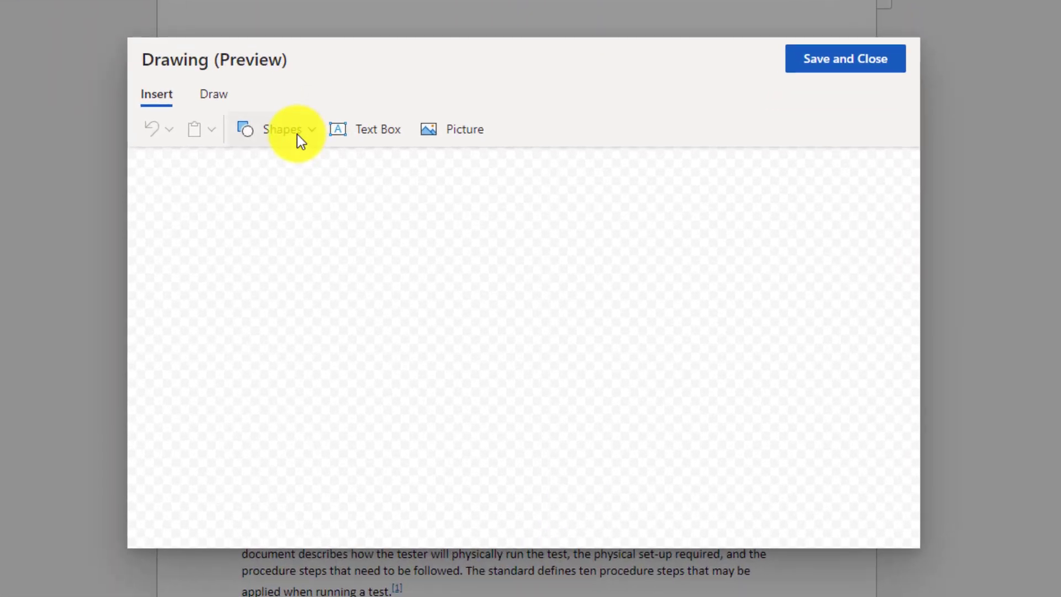
left_click(299, 138)
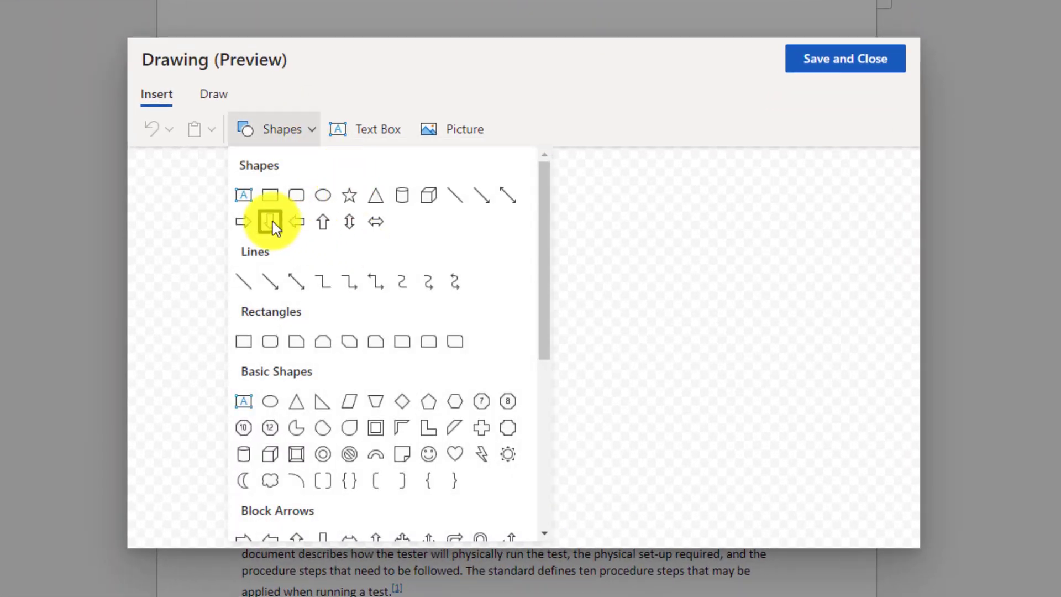
left_click(243, 221)
left_click_drag(267, 242, 456, 382)
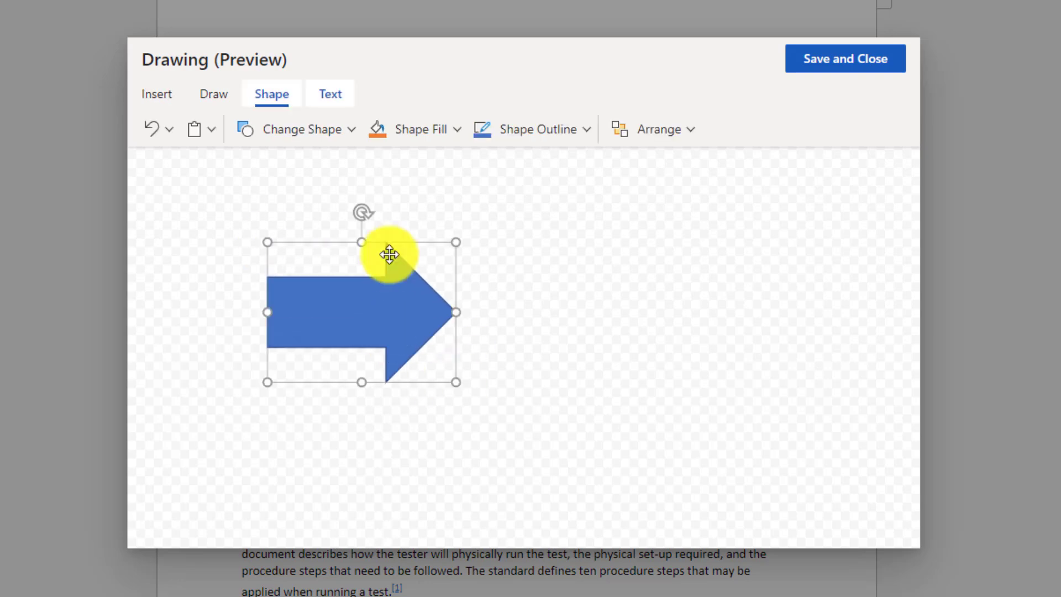
left_click(377, 128)
left_click(511, 238)
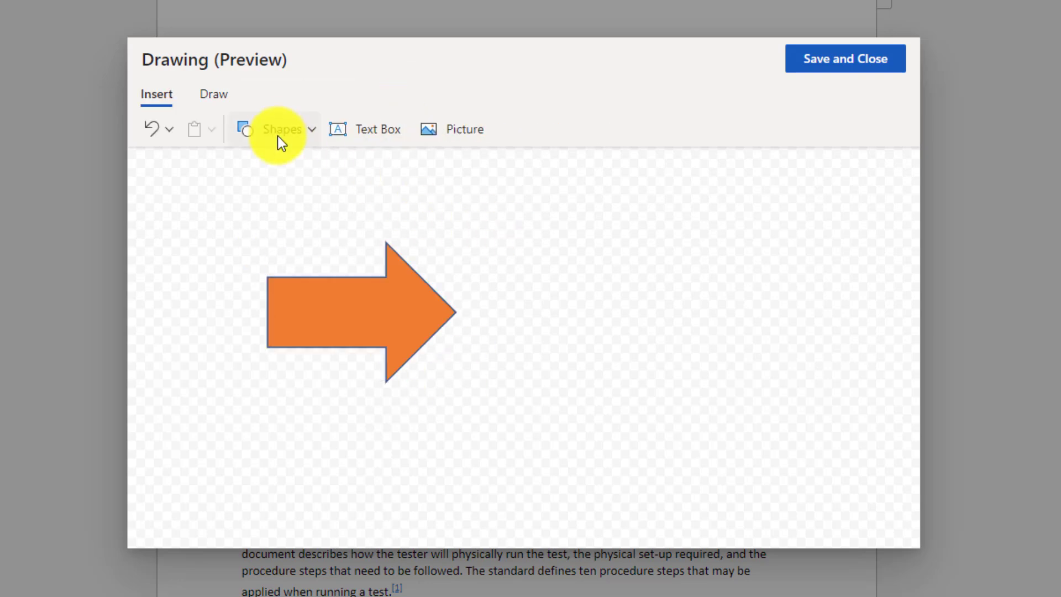
Draw a left arrow on the right side of the drawing canvas
left_click(278, 136)
left_click(297, 221)
left_click_drag(608, 239, 811, 383)
left_click(734, 194)
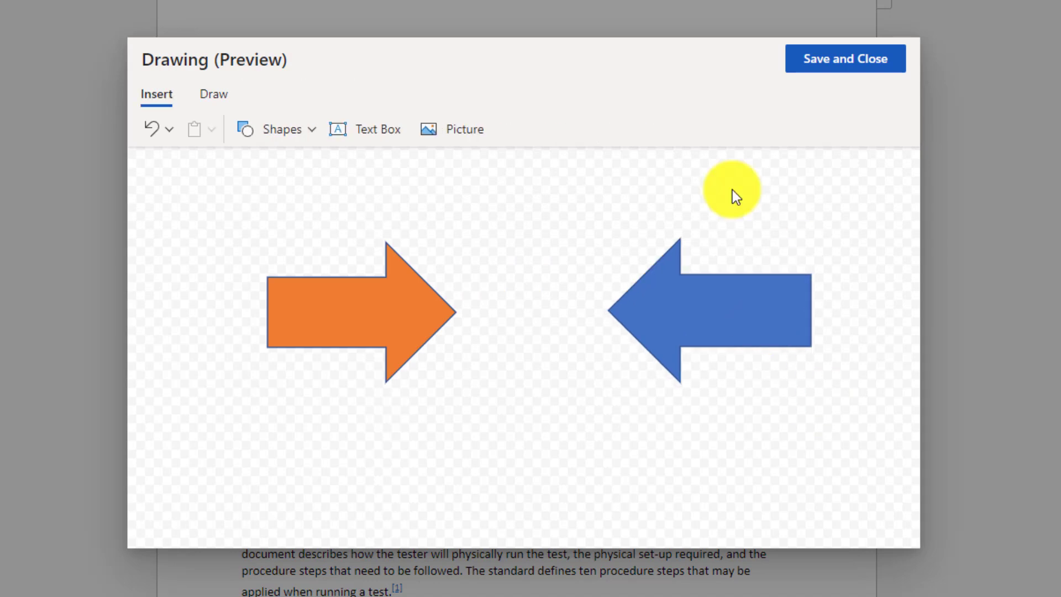
Draw a text box above the arrows, paste 'TPS Process Innovation', and make it red Comic Sans MS
left_click_drag(402, 179, 652, 246)
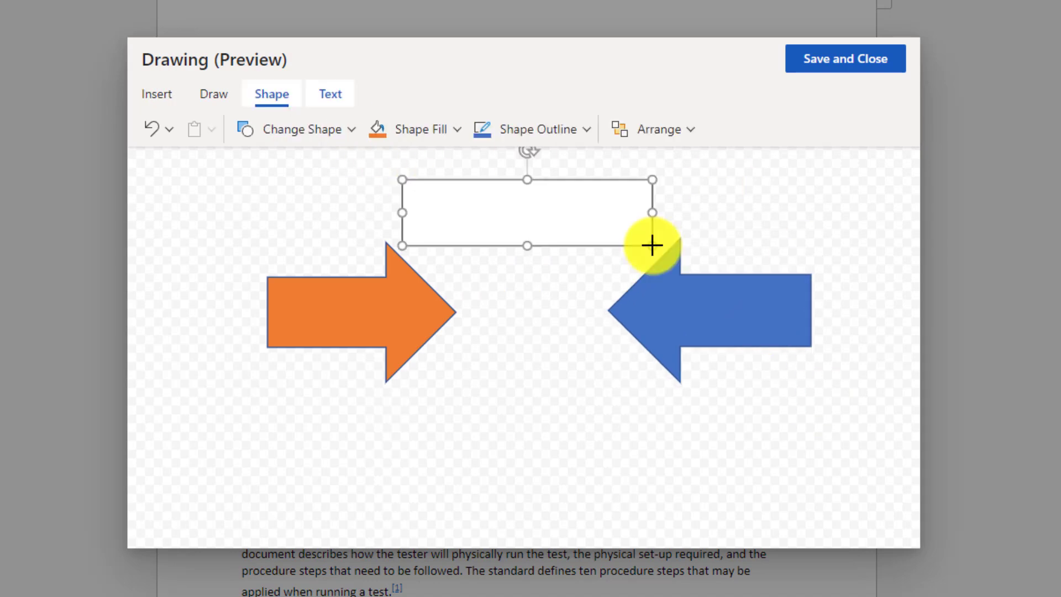
type("TPS Process Innovation")
left_click(326, 92)
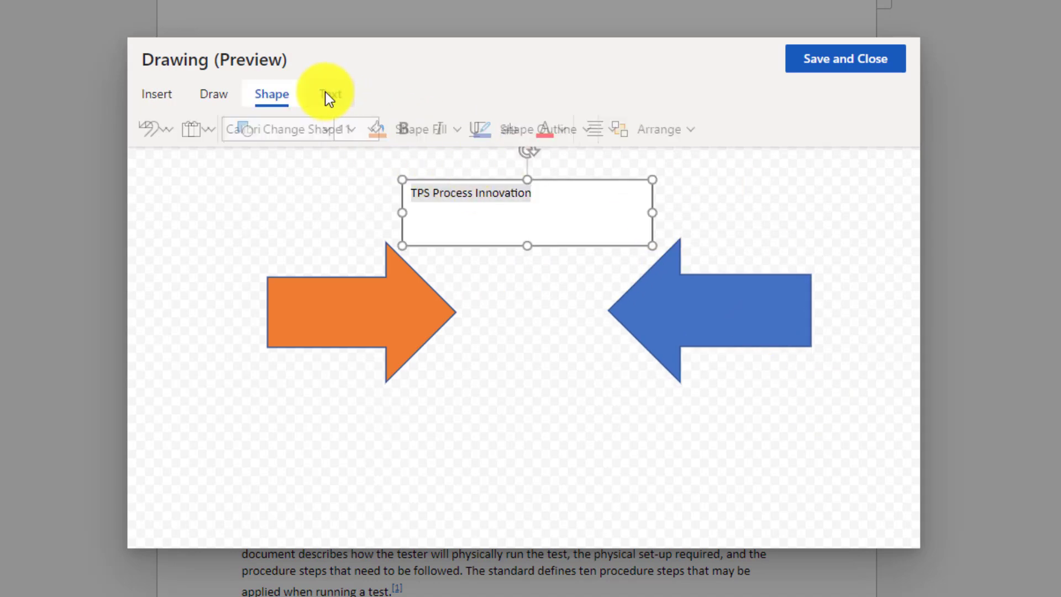
left_click(333, 129)
scroll(367, 183, "down", 3)
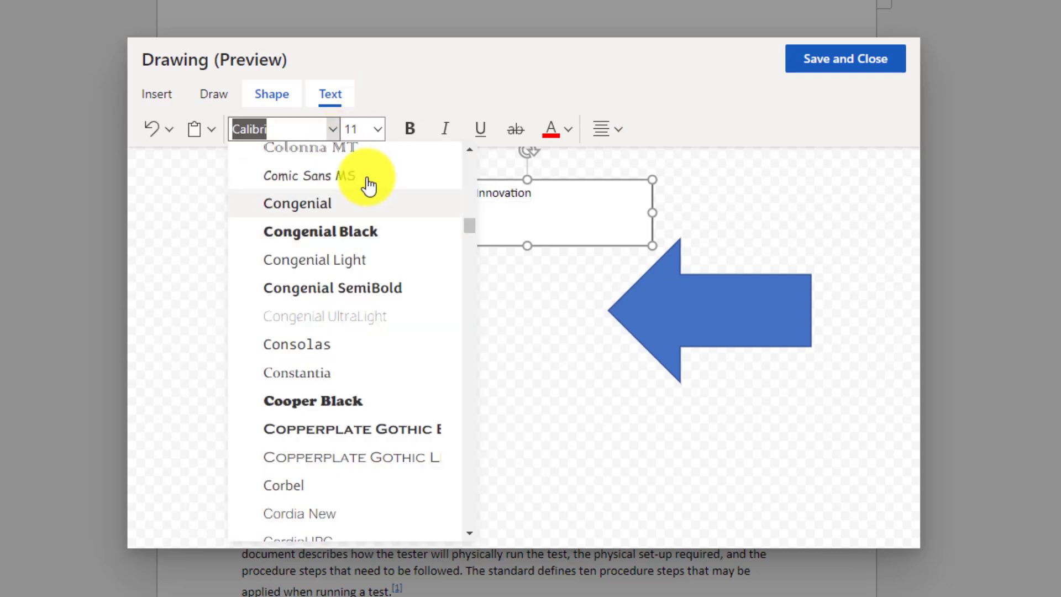
left_click(366, 180)
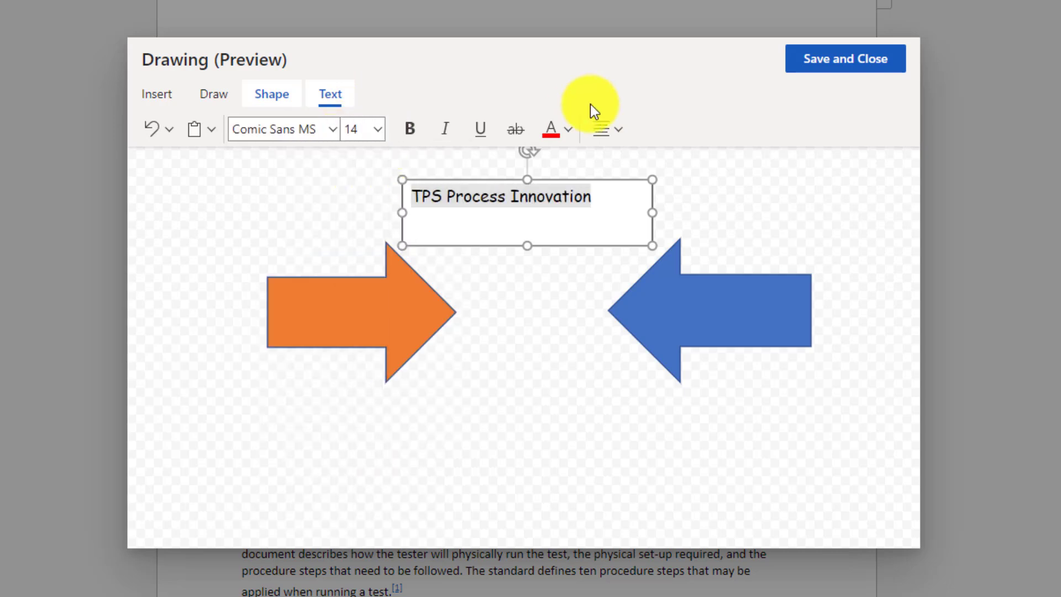
left_click(548, 130)
left_click(769, 223)
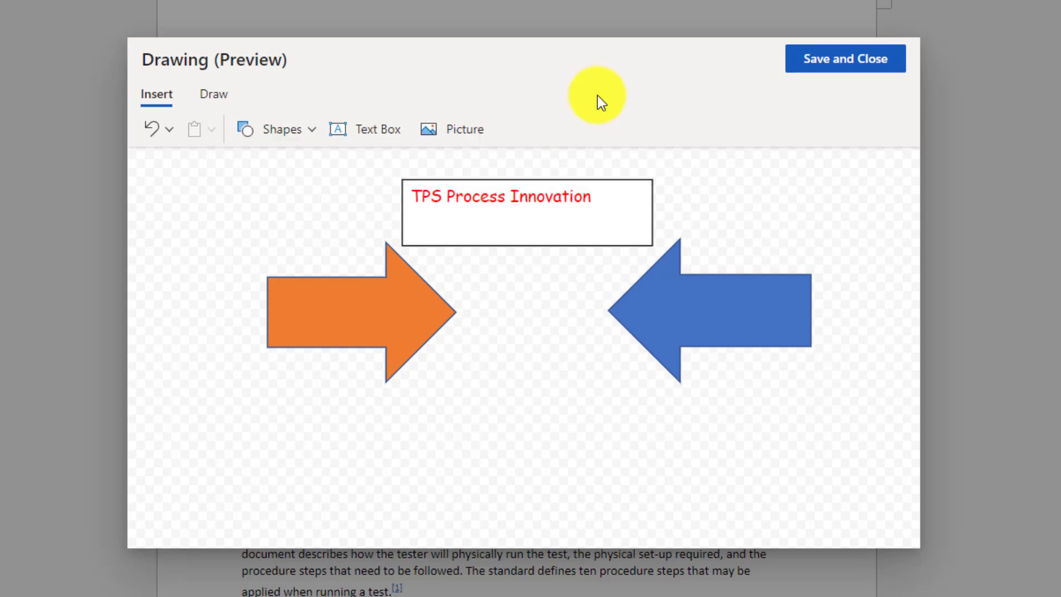
Insert a portrait photo from file into the drawing, then save the drawing into the report
left_click(470, 134)
double_click(344, 127)
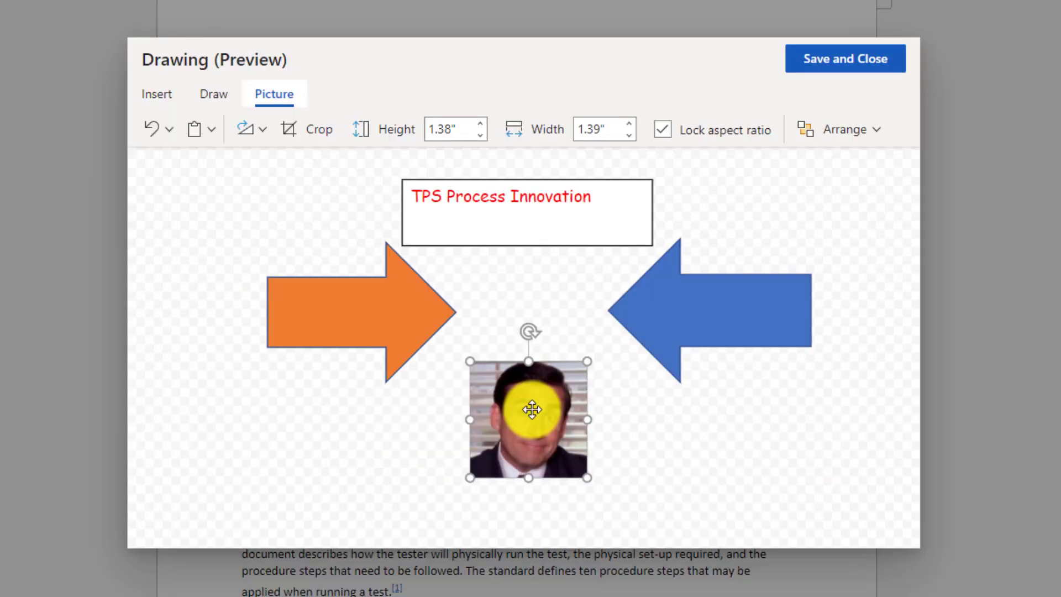
left_click(809, 468)
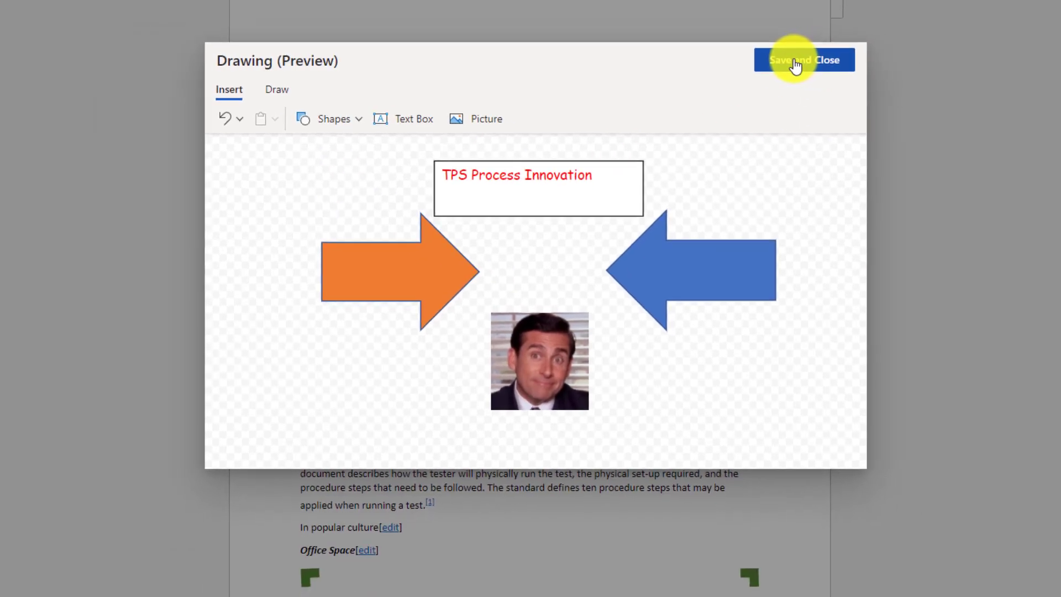
left_click(794, 64)
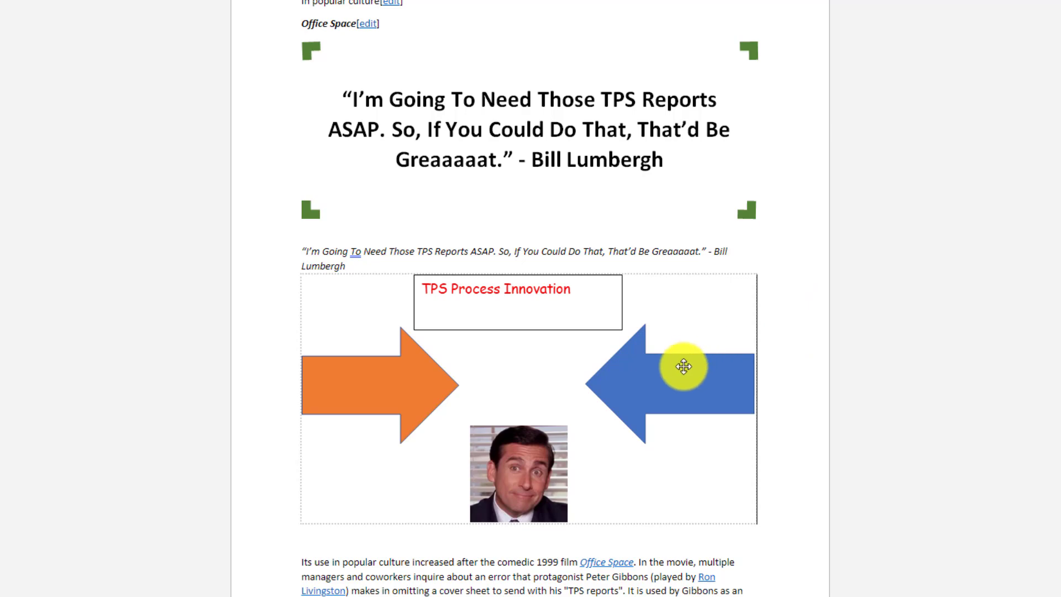
left_click(784, 413)
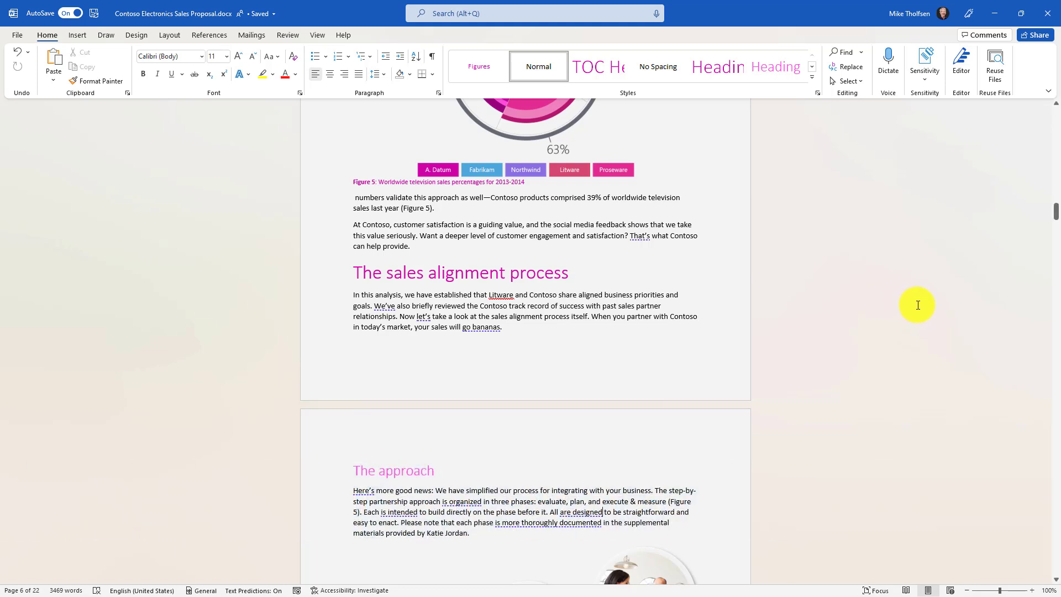
left_click(965, 59)
scroll(963, 157, "down", 2)
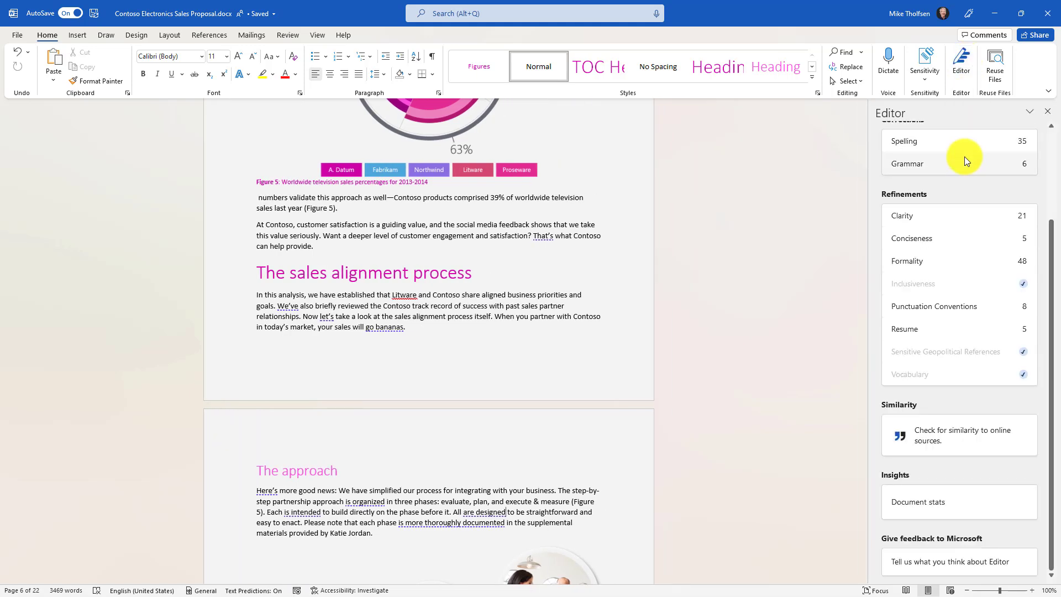
scroll(954, 245, "up", 3)
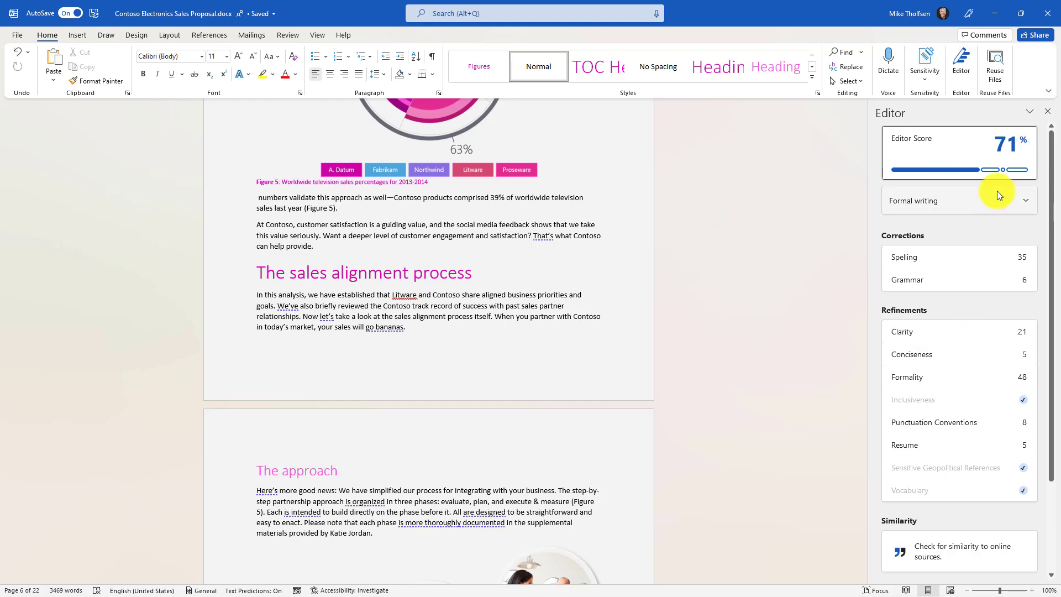
left_click(1049, 113)
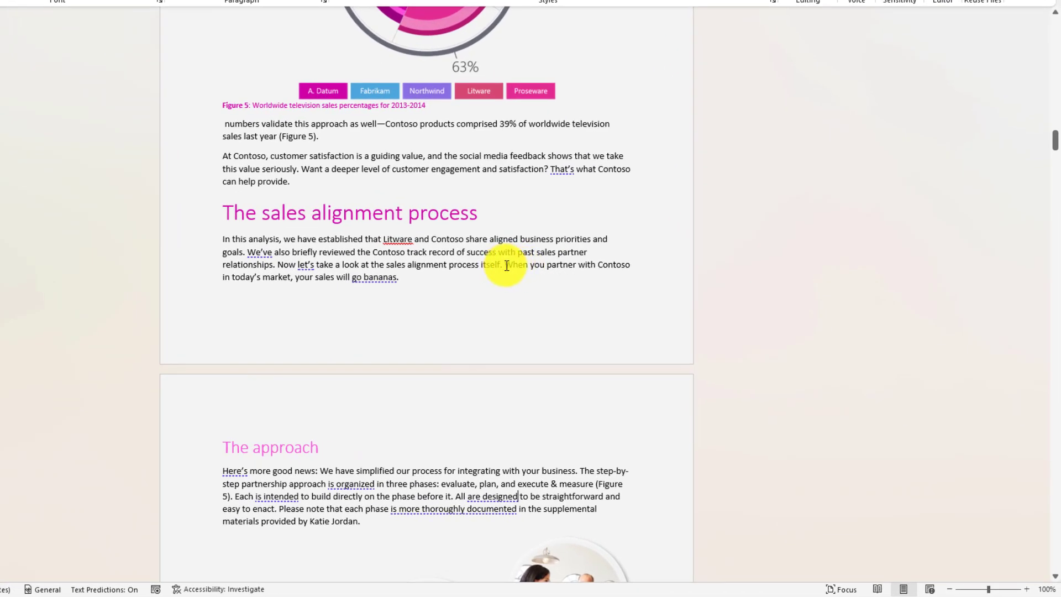
Run Editor on the sentence ending 'go bananas' and replace it with 'go wild'
left_click_drag(506, 265, 399, 284)
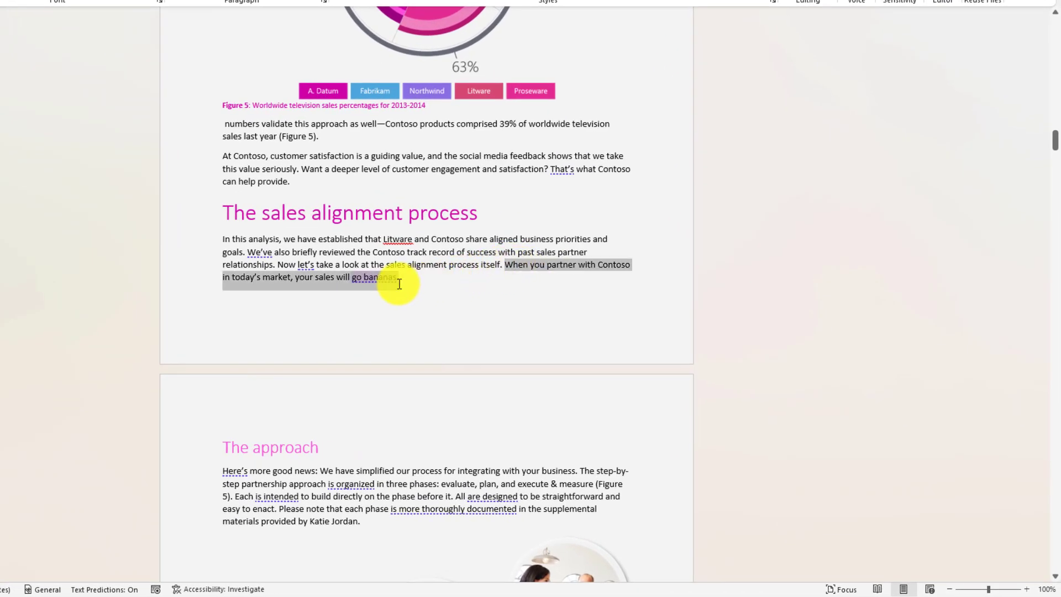
right_click(309, 277)
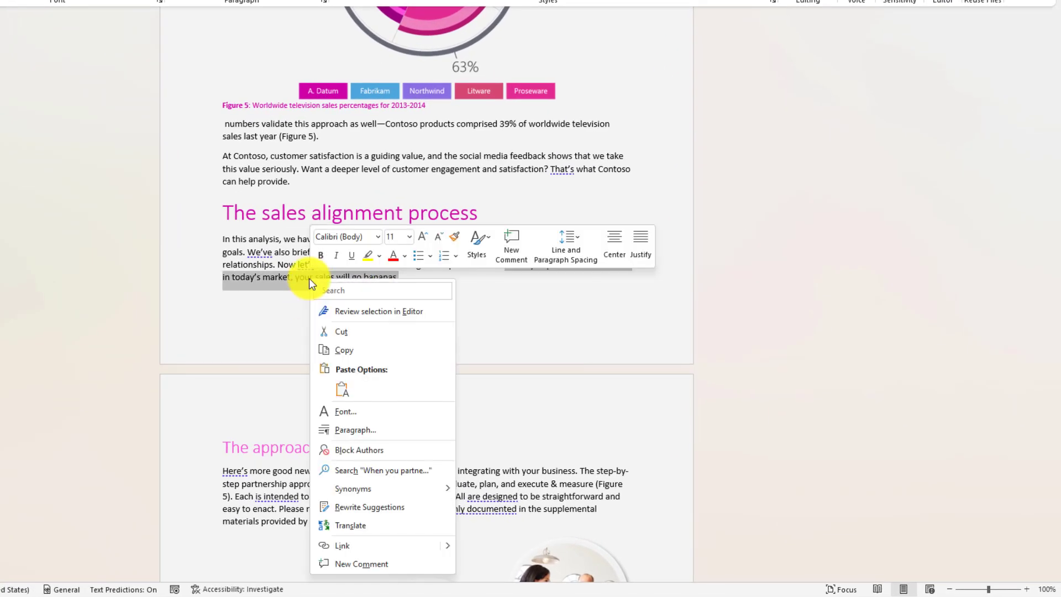
left_click(362, 312)
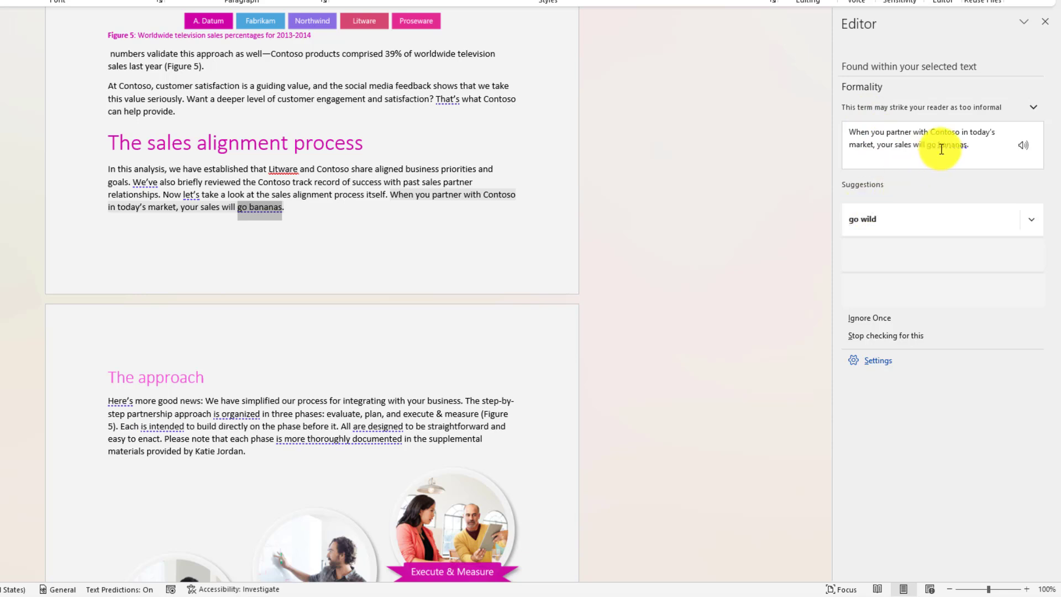
left_click(872, 218)
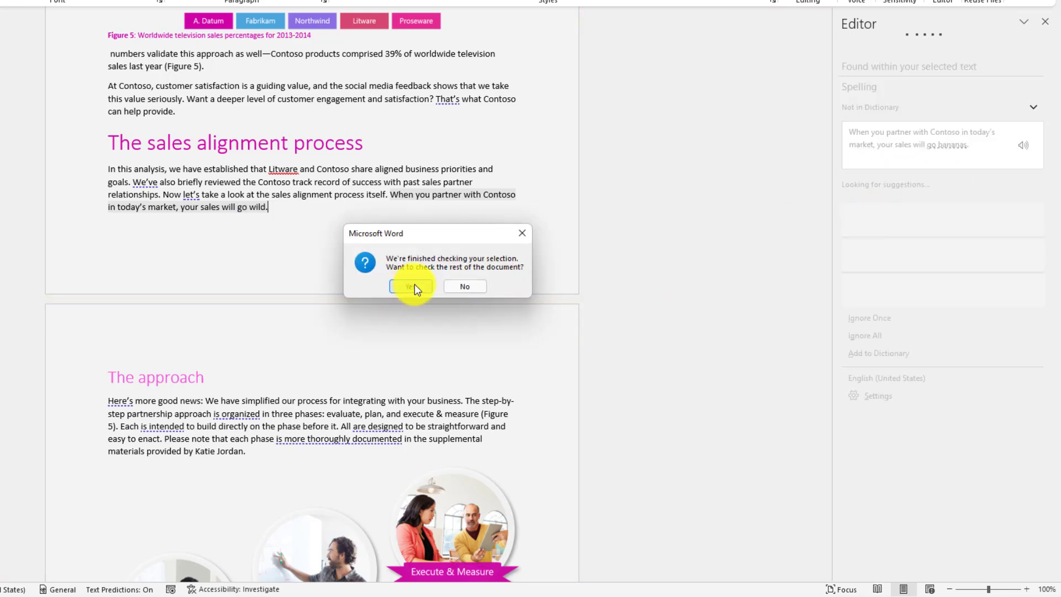
left_click(462, 286)
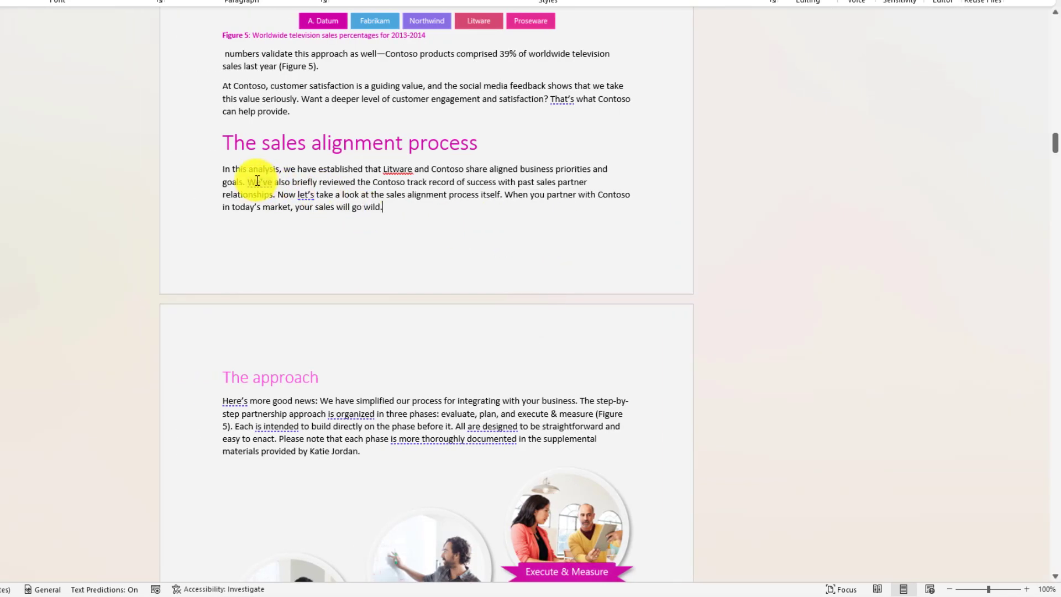
Select the paragraph starting 'In this analysis' and review it in Editor
left_click_drag(230, 175, 244, 183)
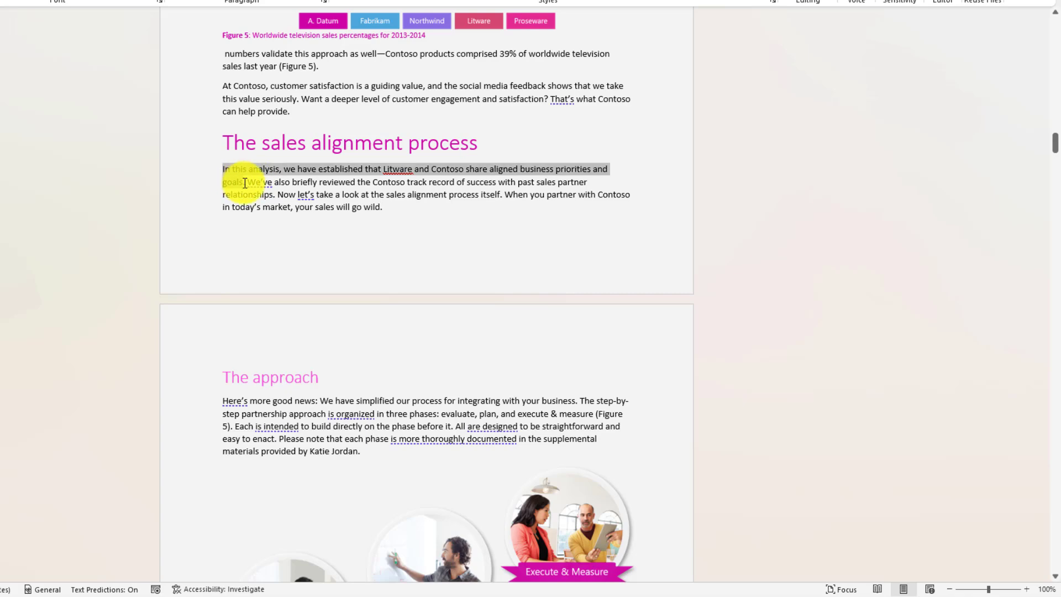
right_click(233, 179)
left_click(296, 214)
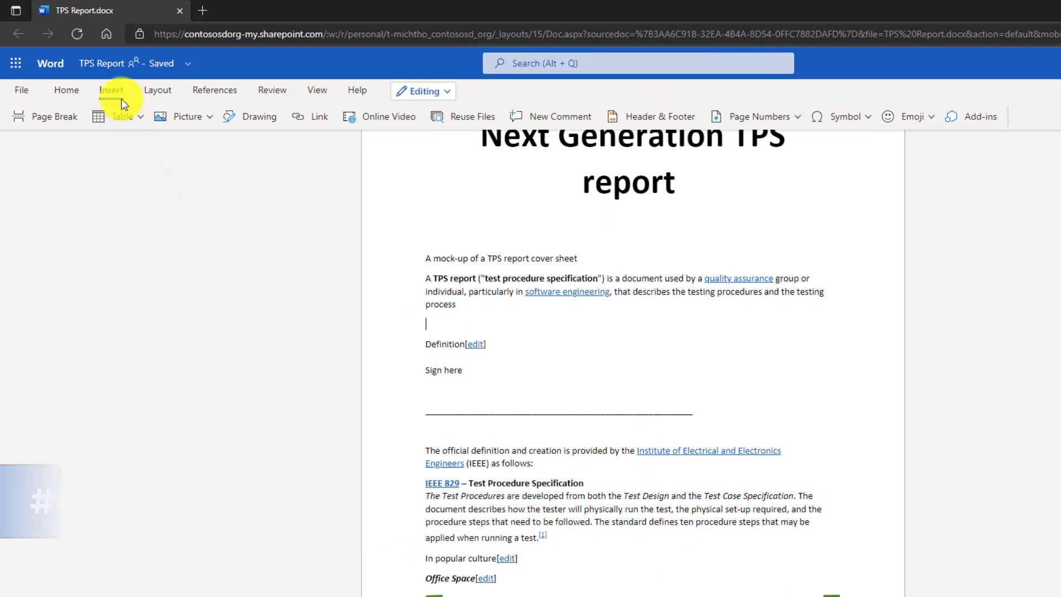
Insert the T.P.S. Report cover sheet image from OneDrive into the report
left_click(201, 118)
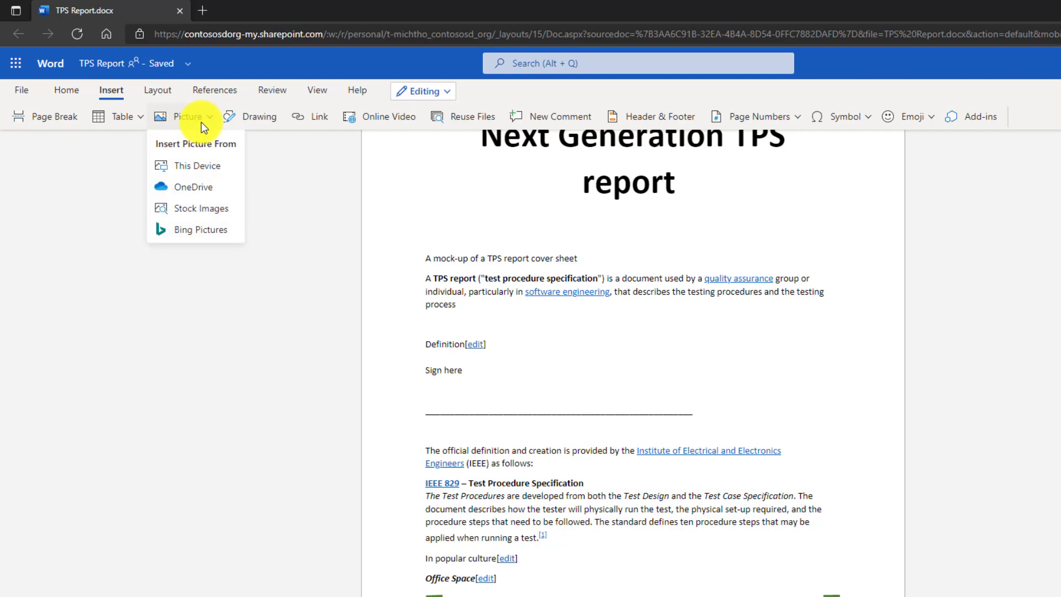
left_click(181, 190)
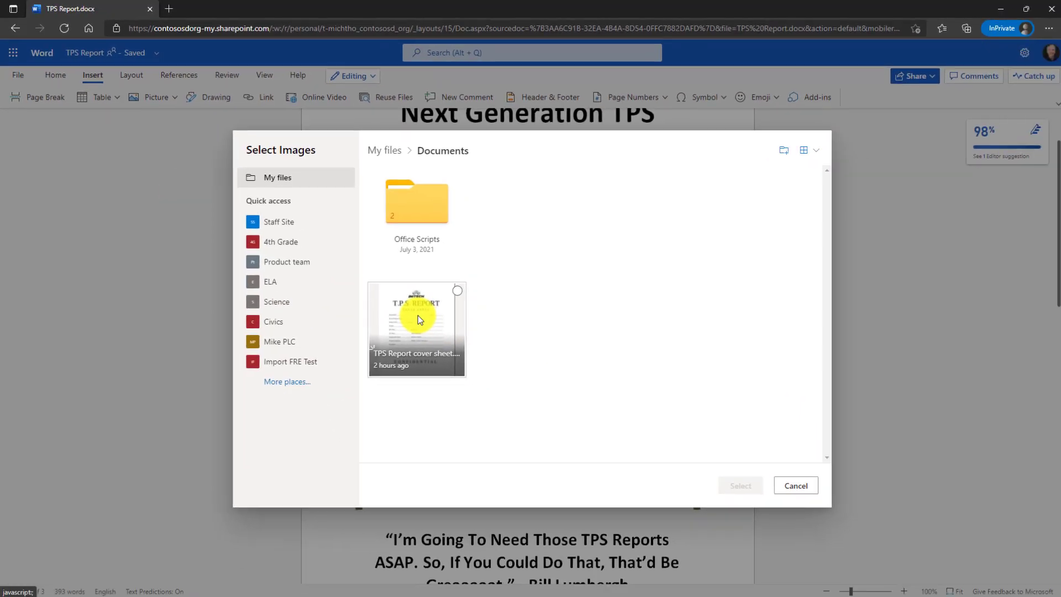
left_click(419, 318)
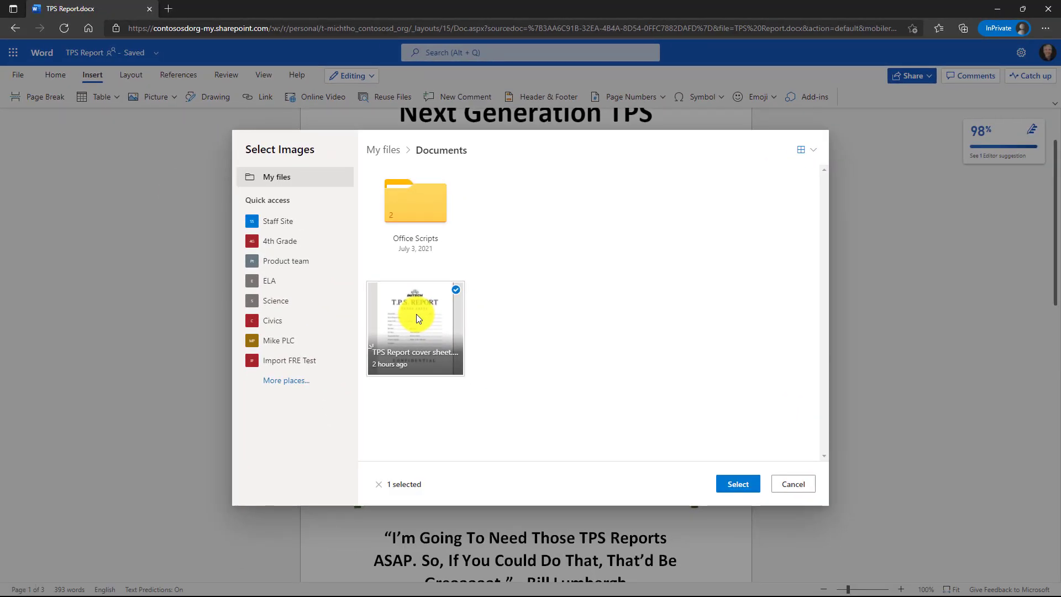
left_click(735, 485)
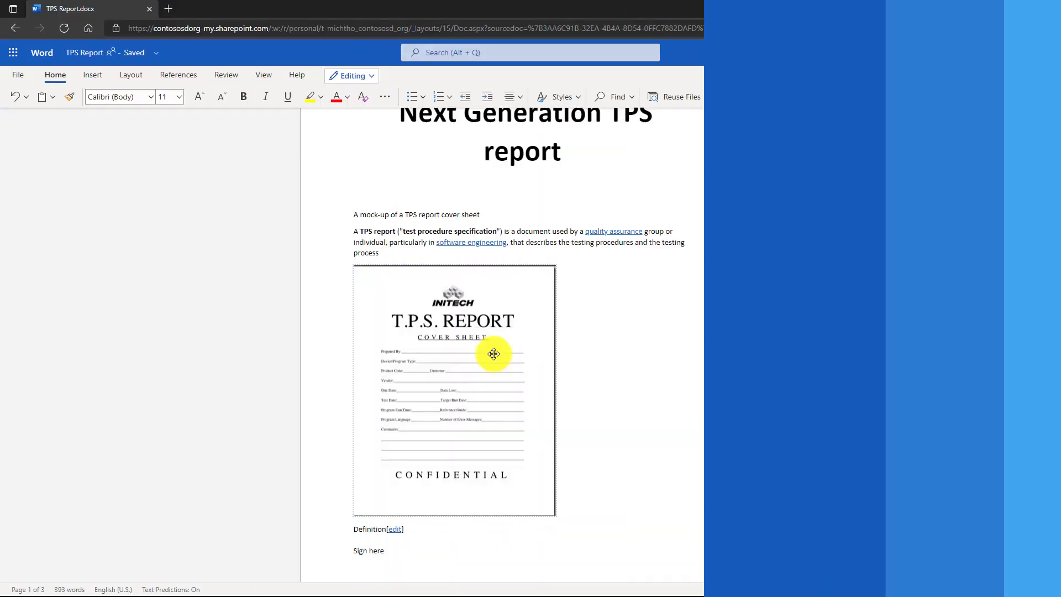
Set the cover sheet picture's border colour to green and its weight to 4.5 pt
left_click(493, 353)
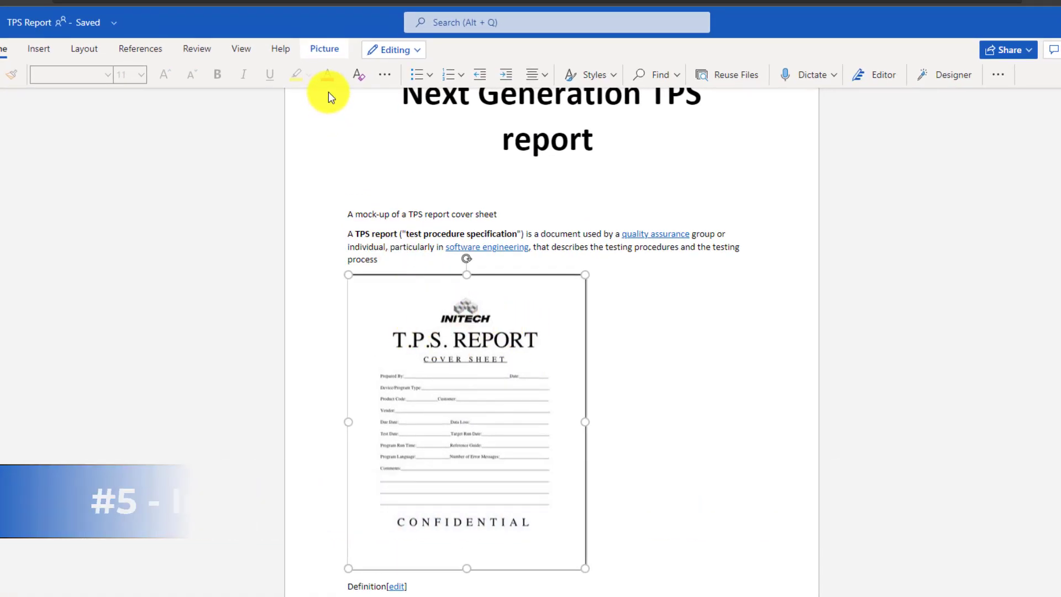
left_click(329, 48)
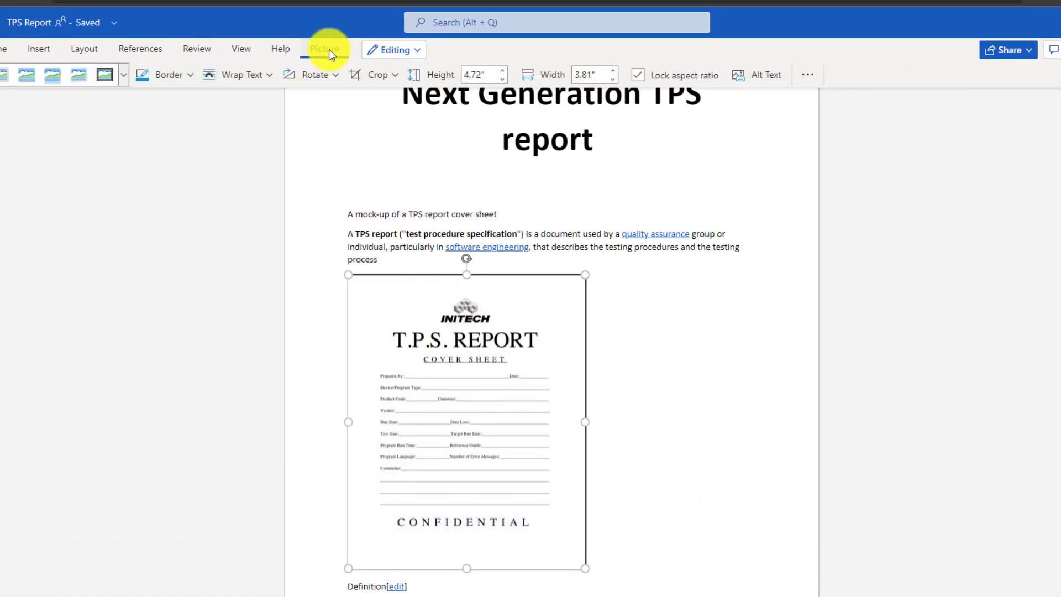
left_click(190, 74)
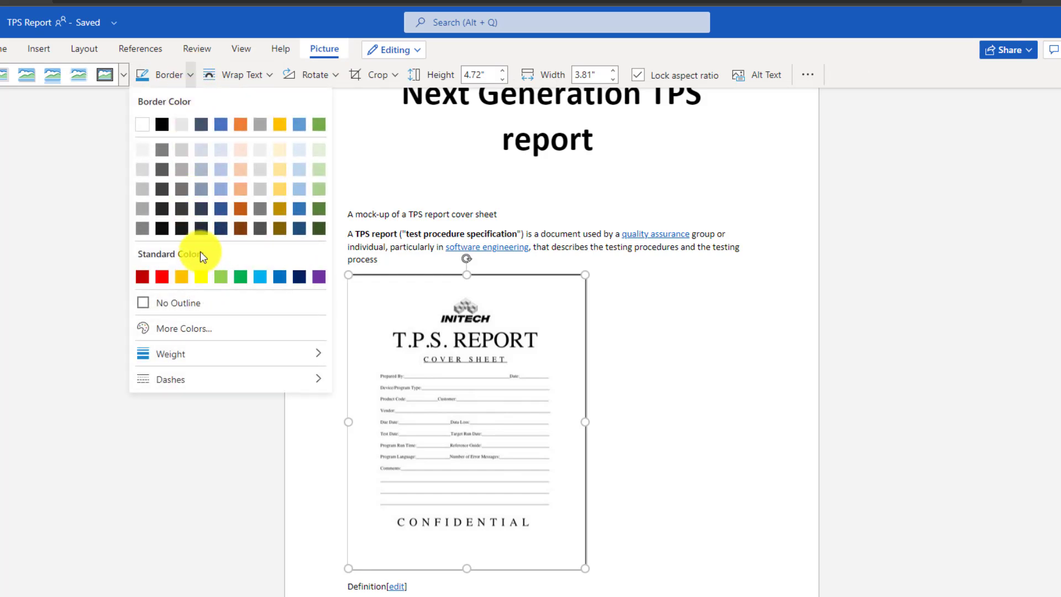
left_click(241, 276)
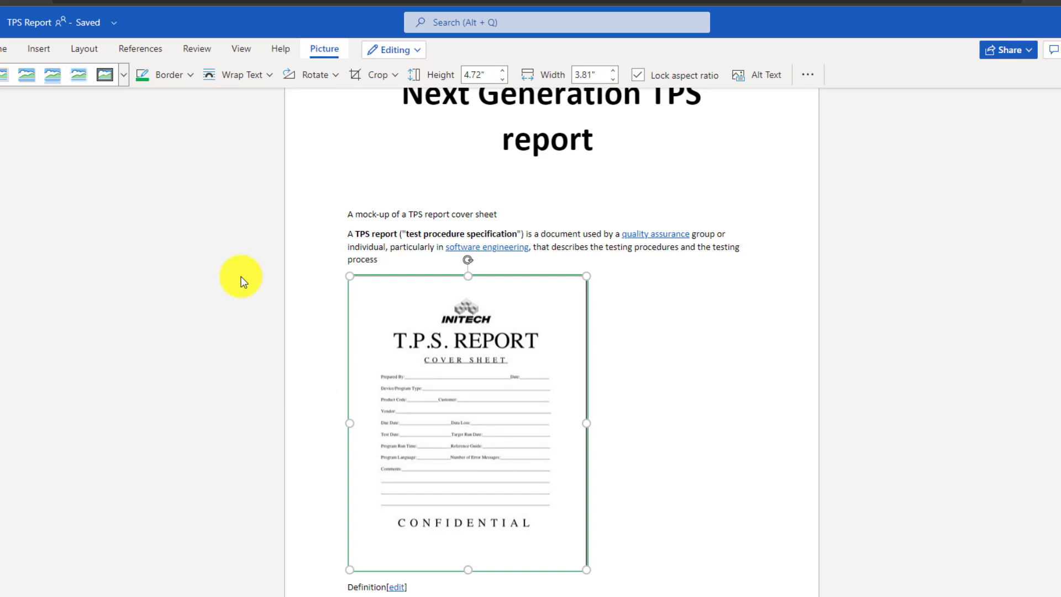
left_click(191, 77)
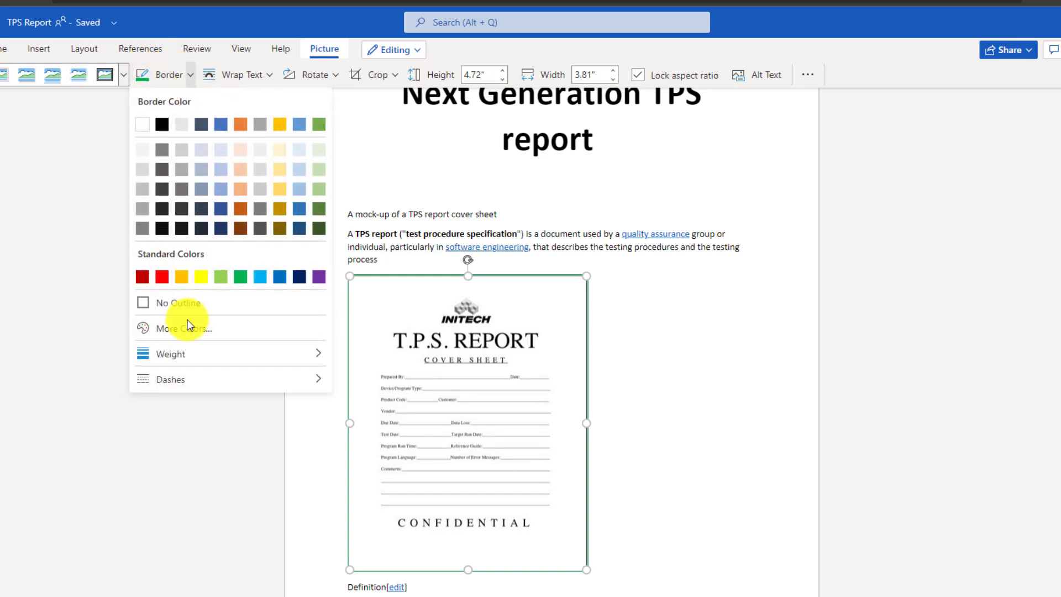
mouse_move(196, 353)
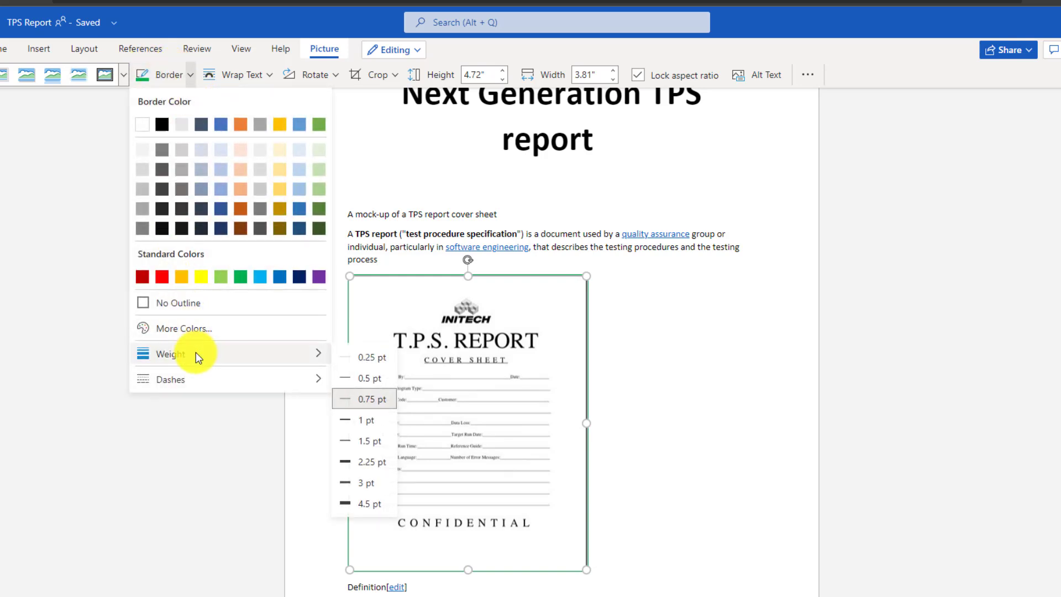
left_click(371, 504)
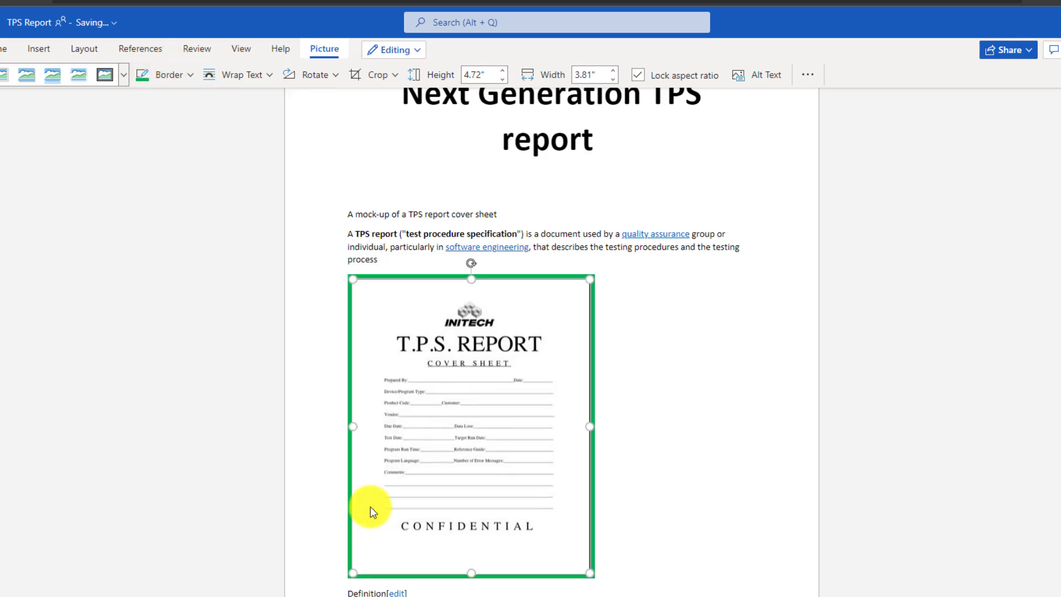
left_click(684, 406)
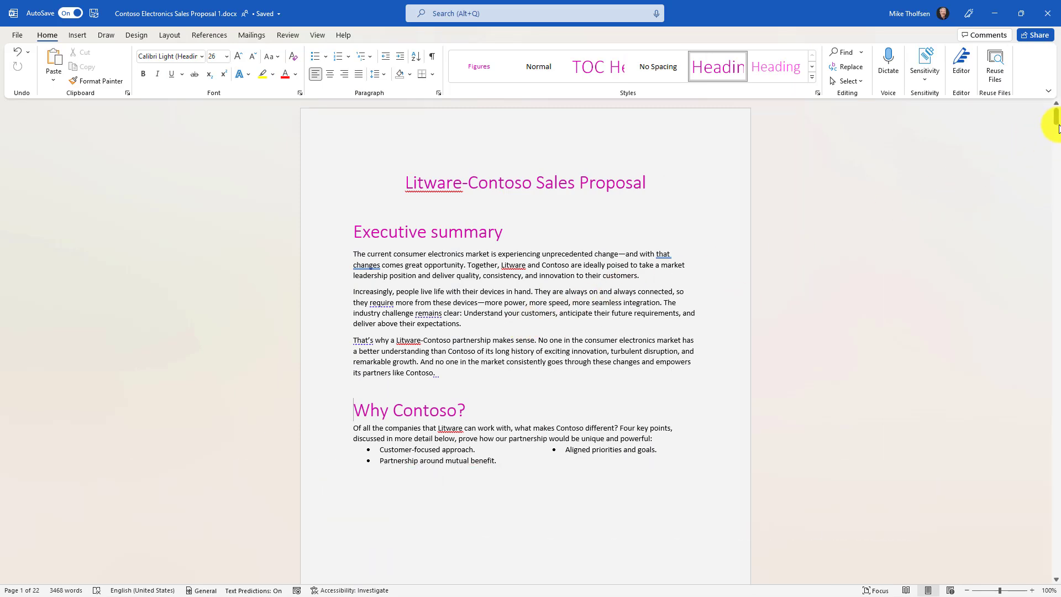
Bookmark the heading 'Our priorities are your priorities' with the name Priorities
left_click_drag(1057, 128, 1056, 188)
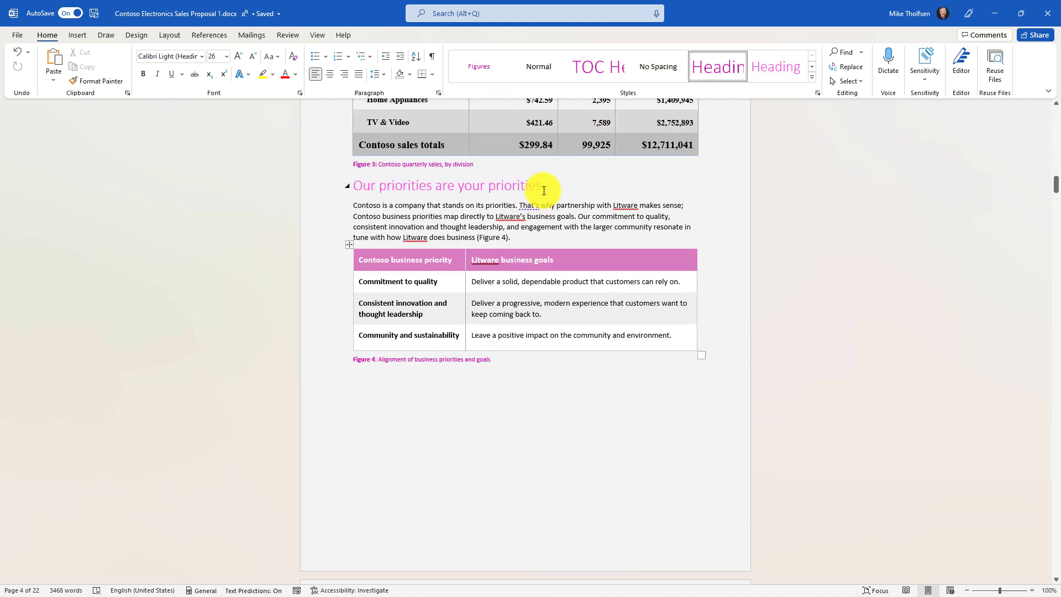
left_click_drag(543, 191, 352, 188)
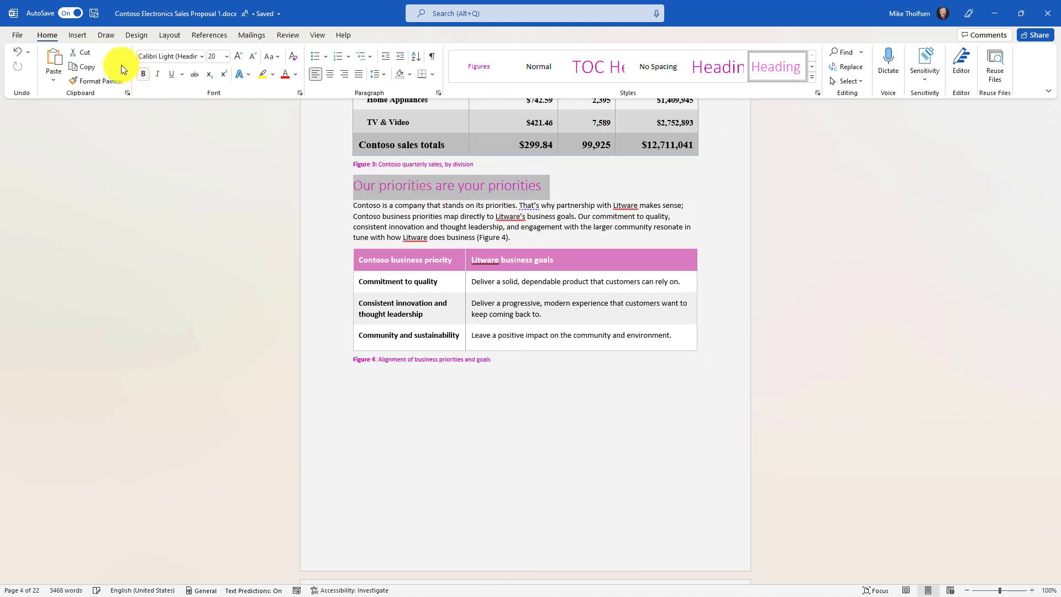
left_click(83, 34)
left_click(542, 65)
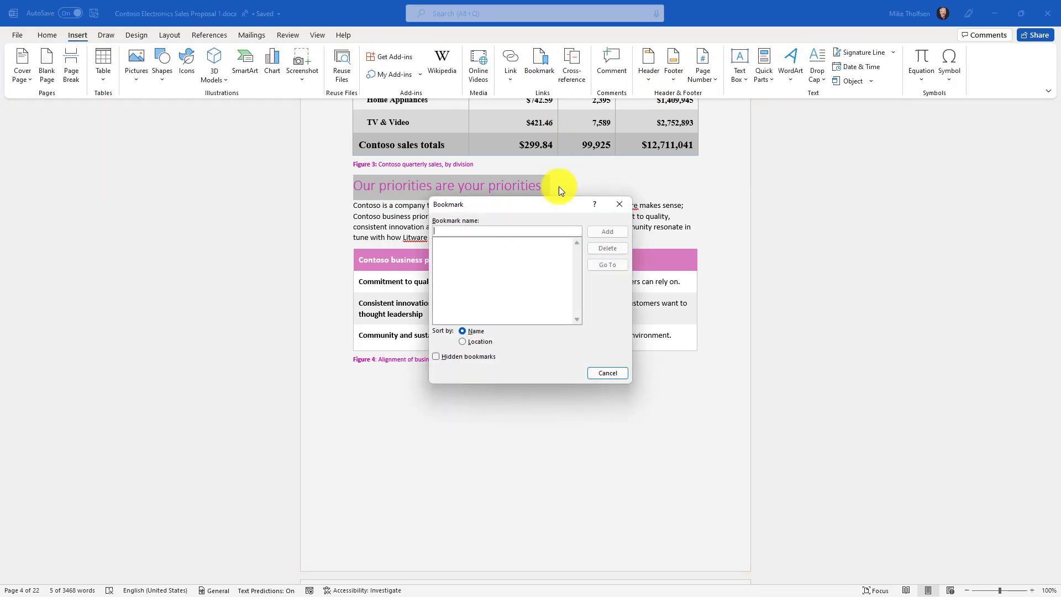
type("Priorities")
left_click(607, 231)
Select the heading 'The approach' and add a bookmark named Bookmark2
left_click_drag(1056, 179, 1051, 391)
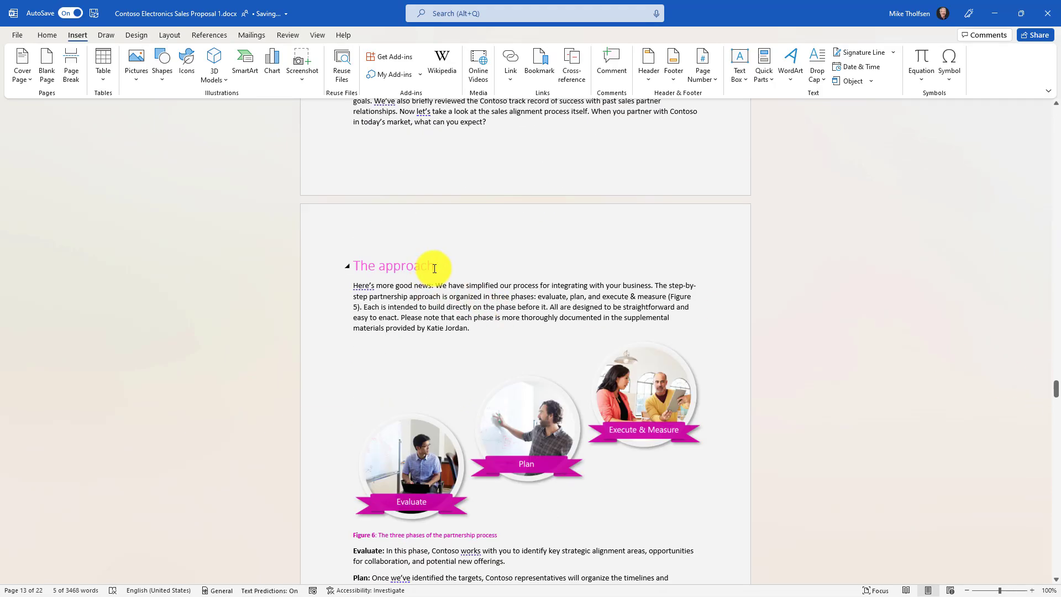
left_click_drag(432, 267, 355, 260)
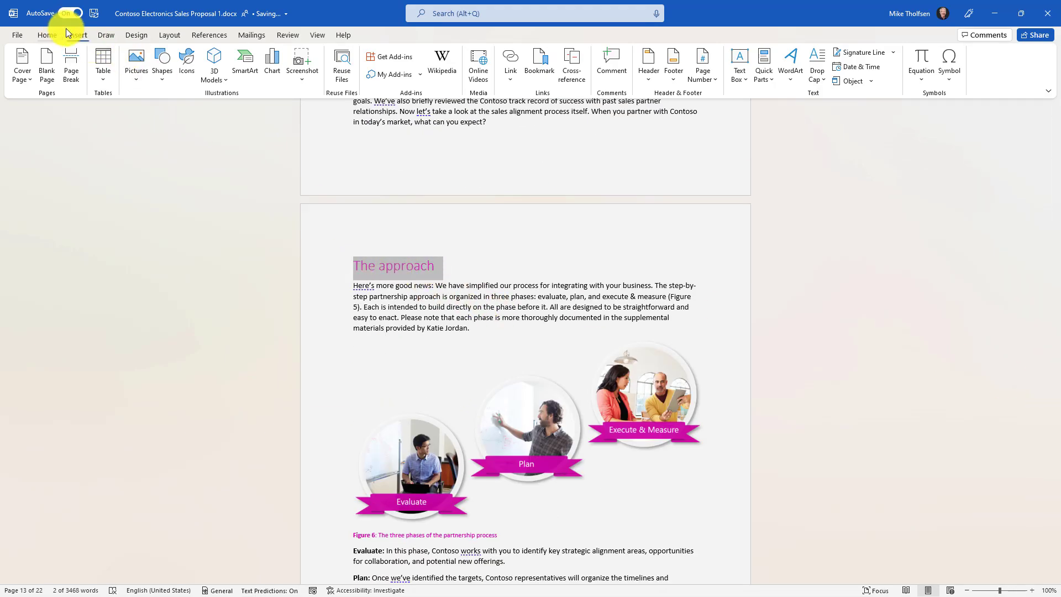
left_click(539, 65)
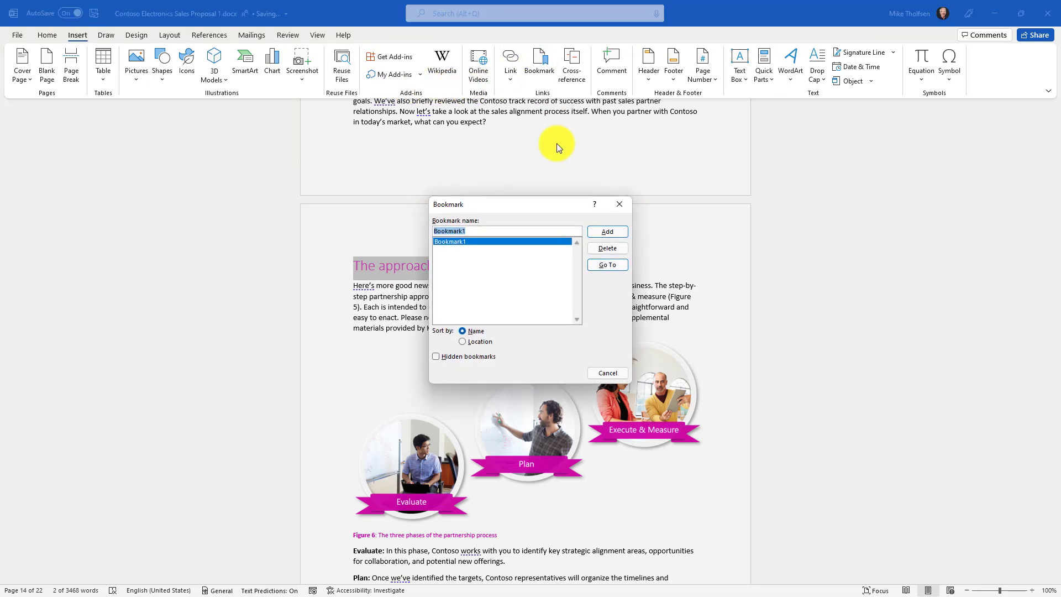
left_click(543, 231)
key("BackSpace")
type("2")
left_click(609, 233)
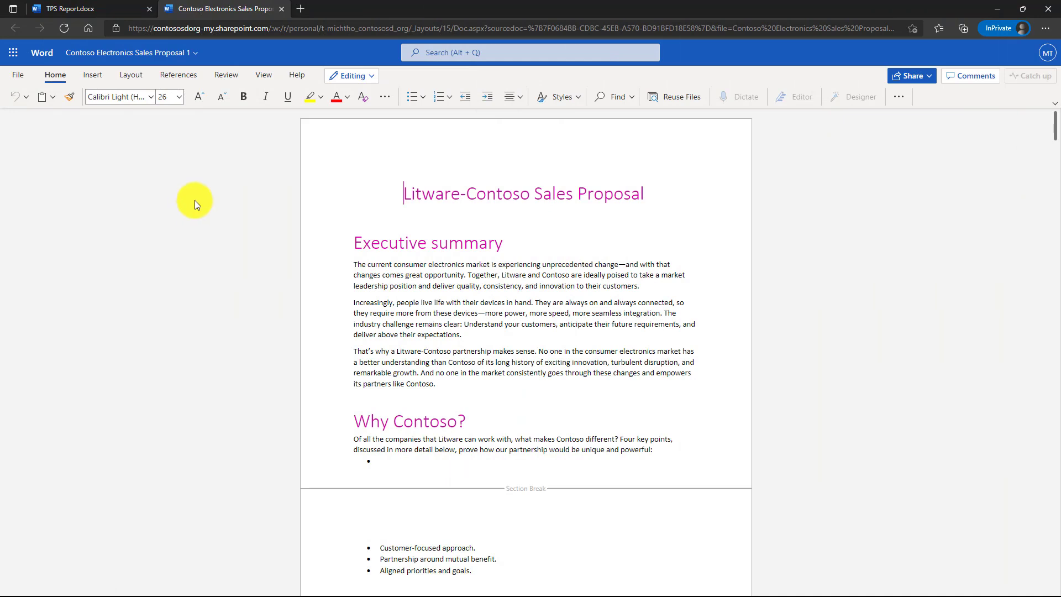
Open the Navigation pane's headings list, jump to 'The approach' and select that heading
left_click(263, 76)
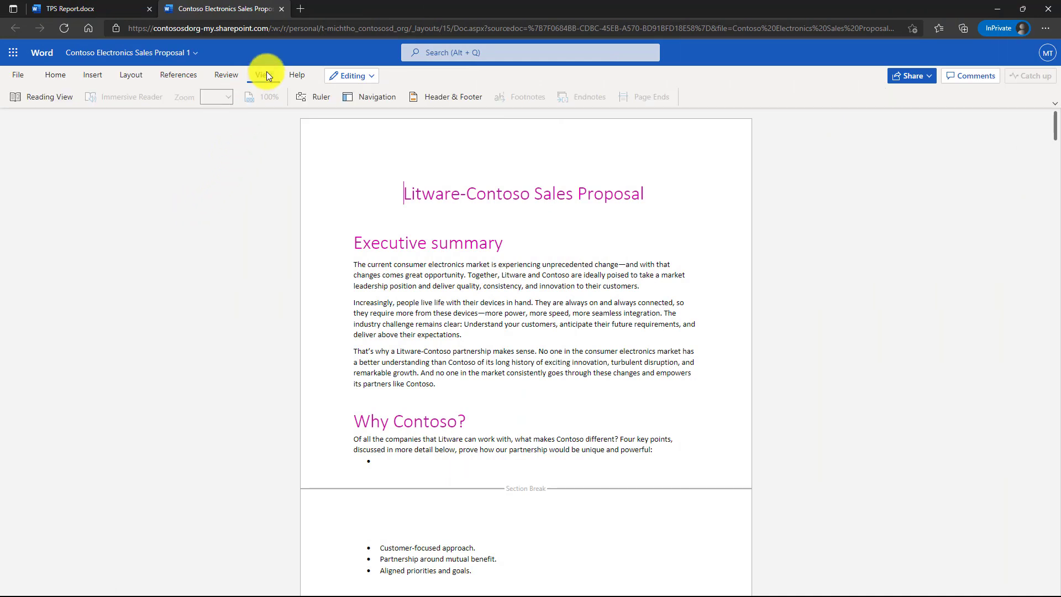
left_click(372, 98)
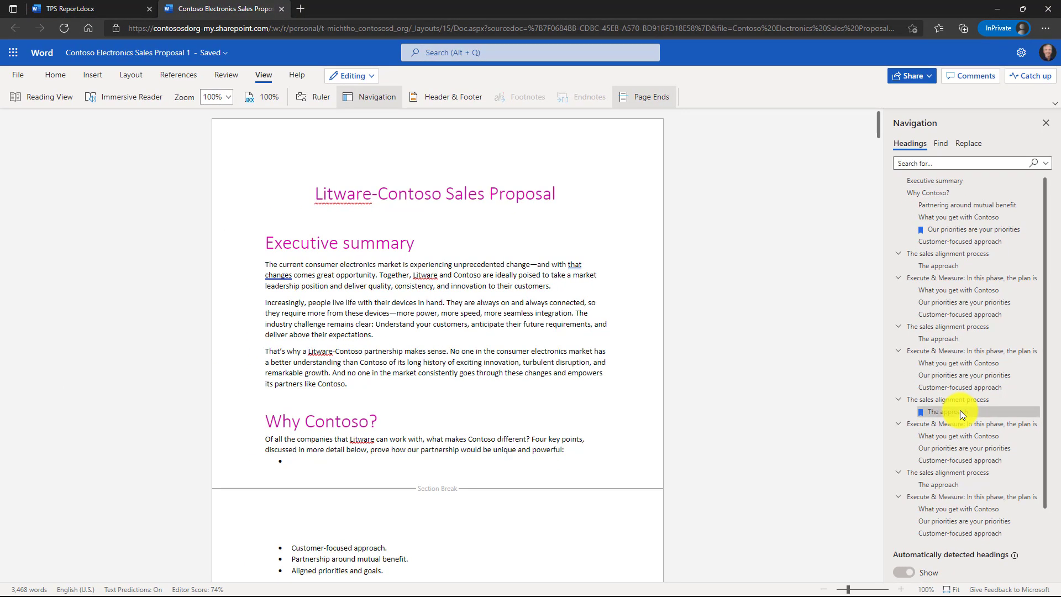
left_click(960, 412)
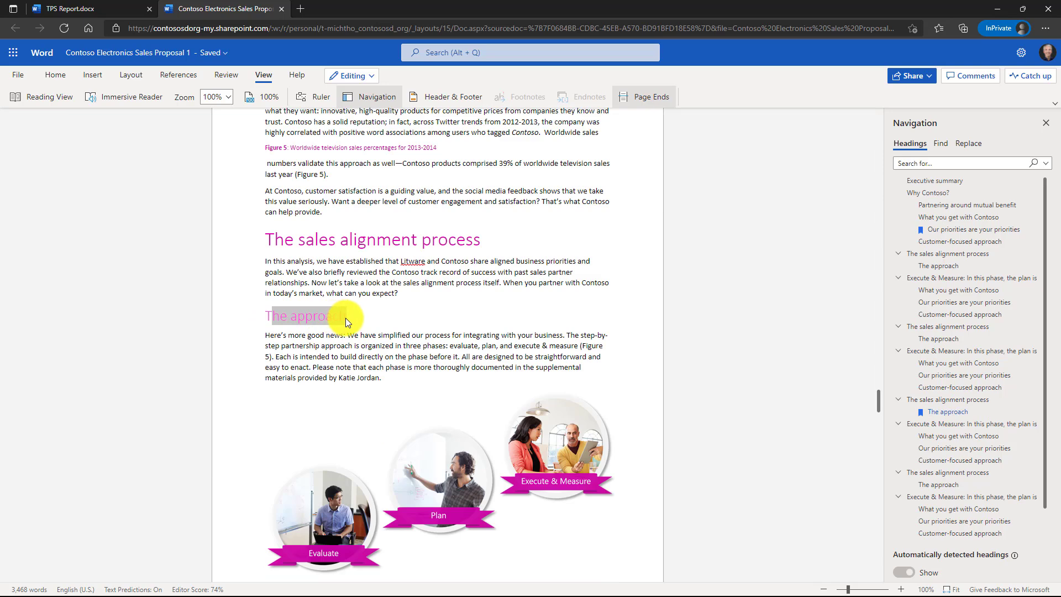
triple_click(346, 317)
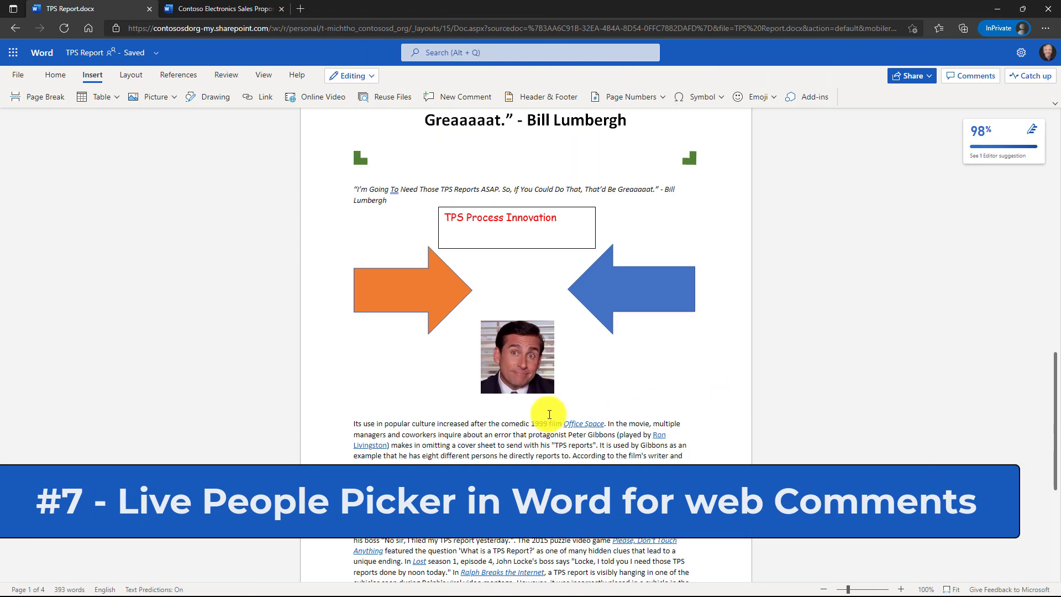
left_click_drag(354, 426, 606, 421)
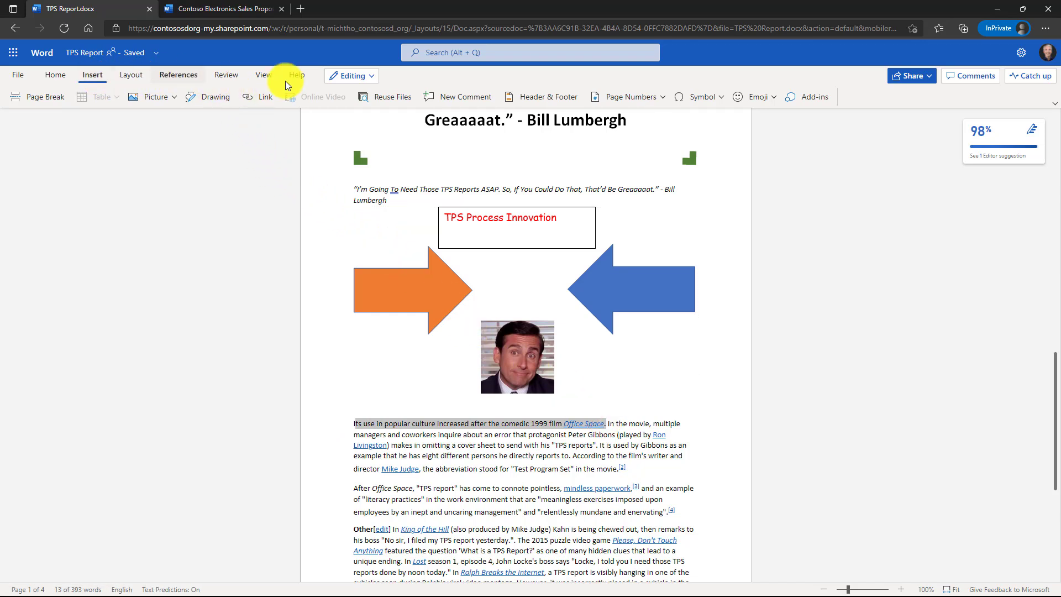
left_click(476, 99)
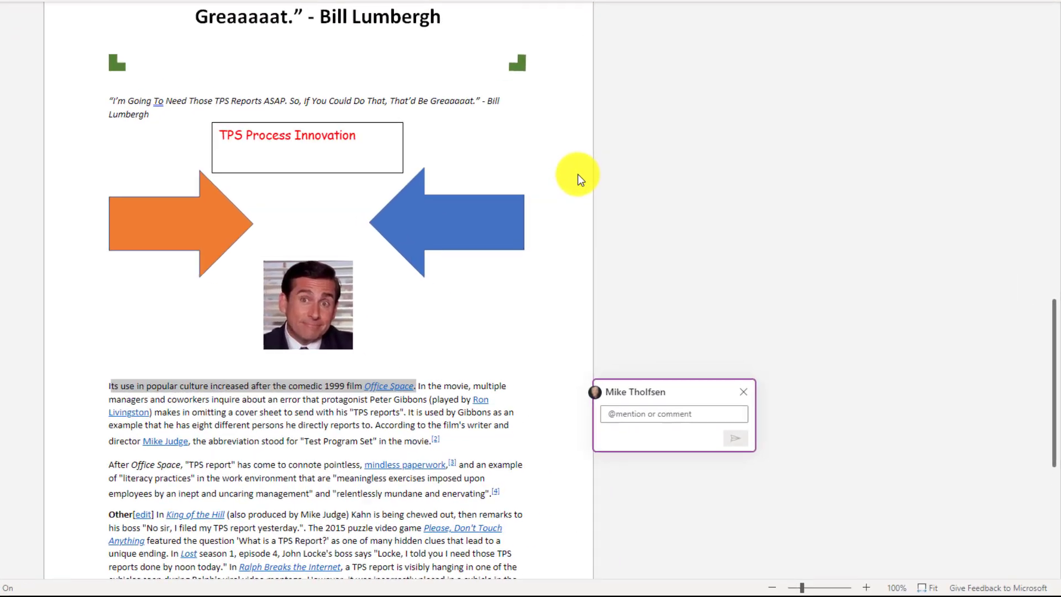
type("@ella")
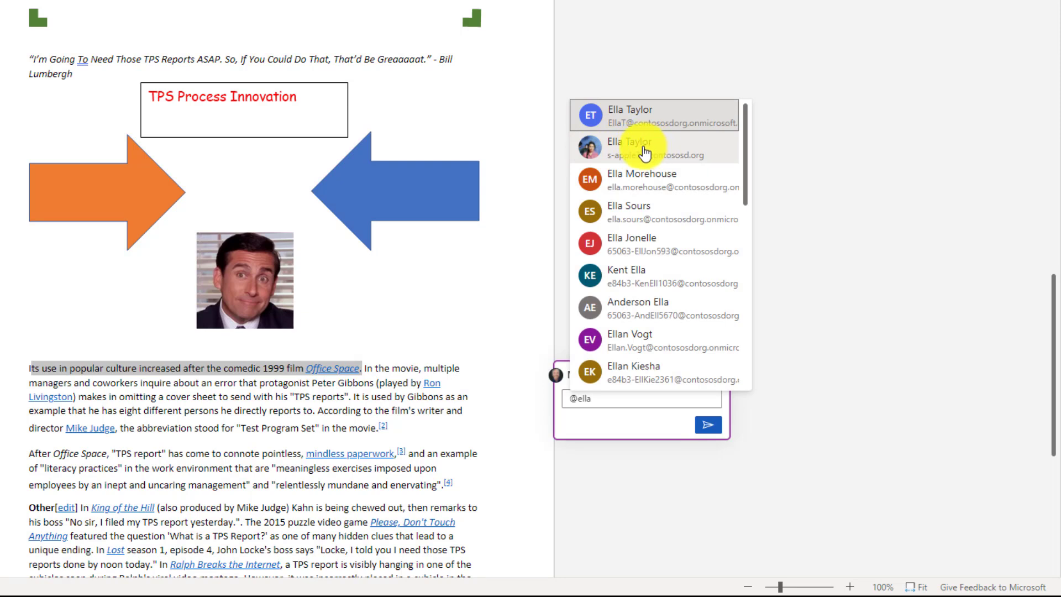
left_click(645, 153)
type("This is an amazing quote")
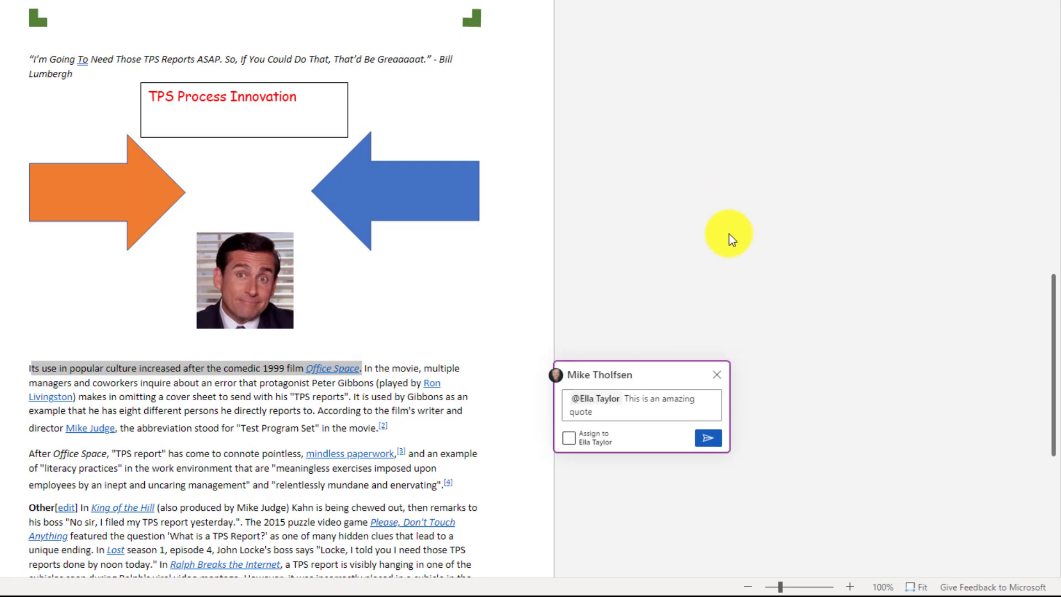
left_click(708, 444)
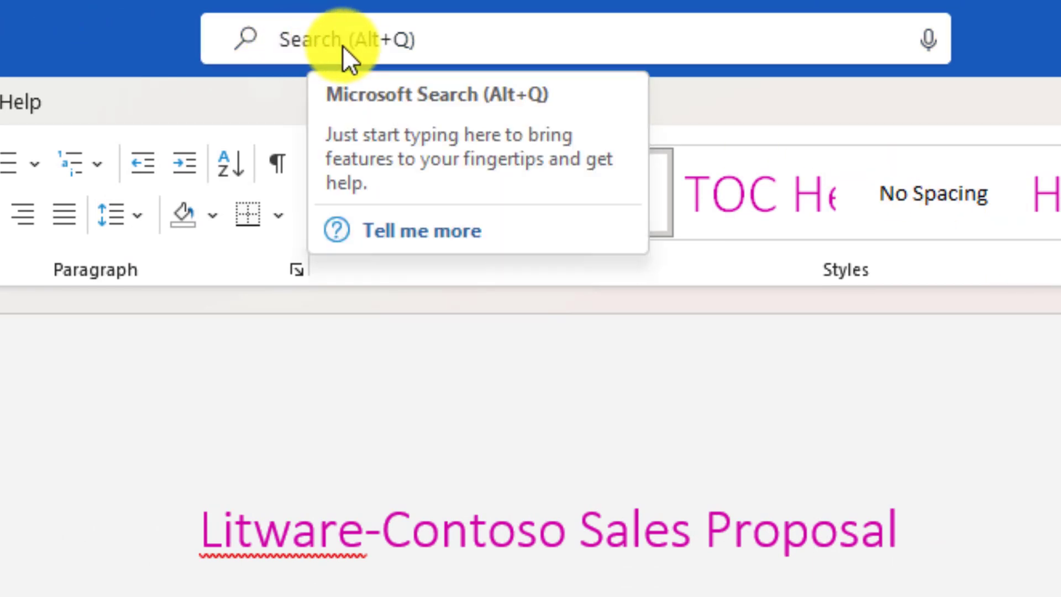
Launch Immersive Reader from the search results for the Contoso Electronics Sales Proposal
left_click(924, 44)
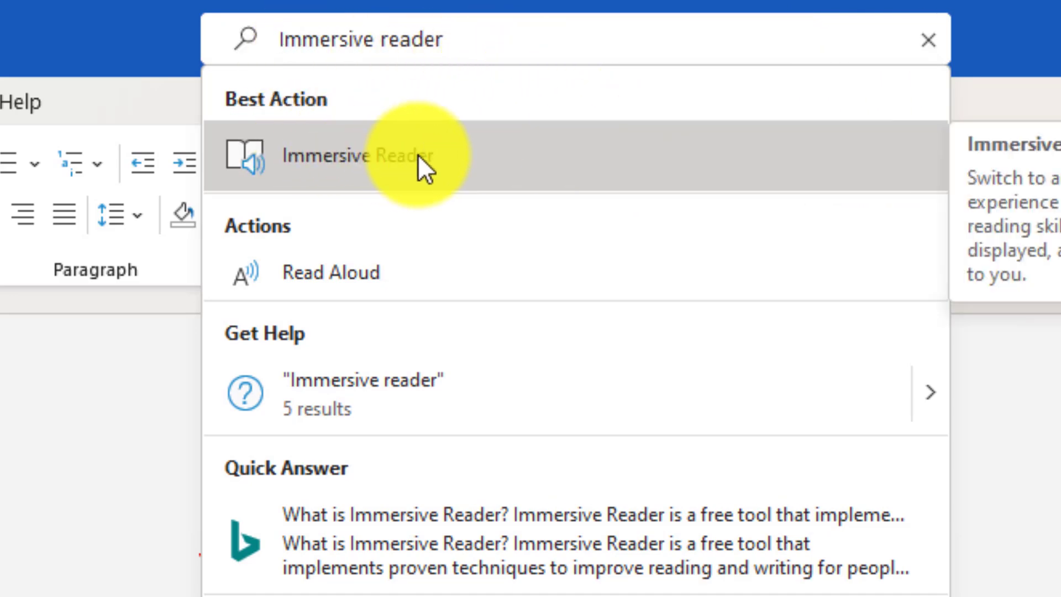
left_click(549, 156)
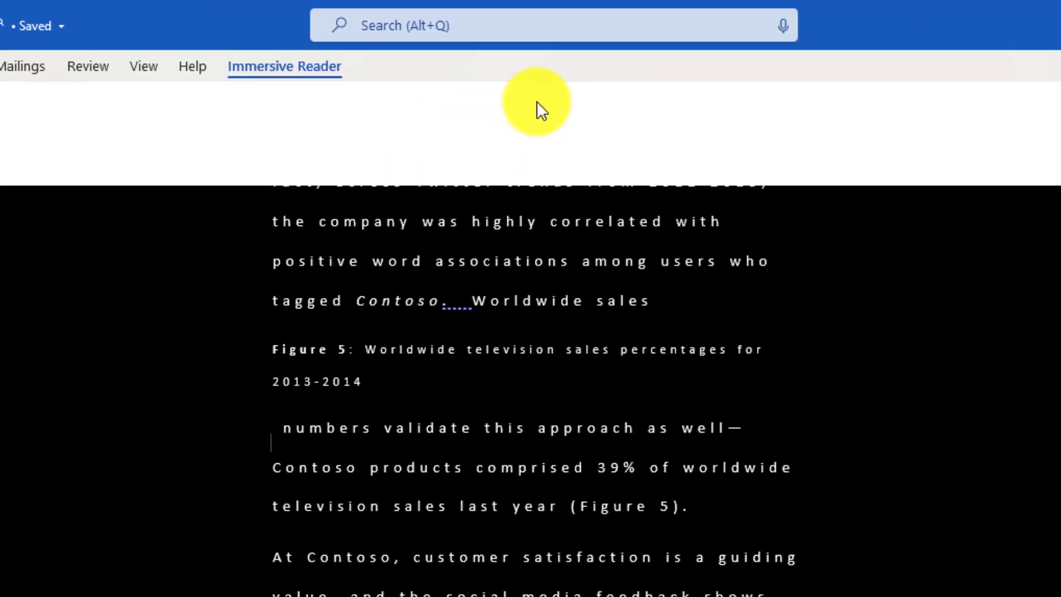